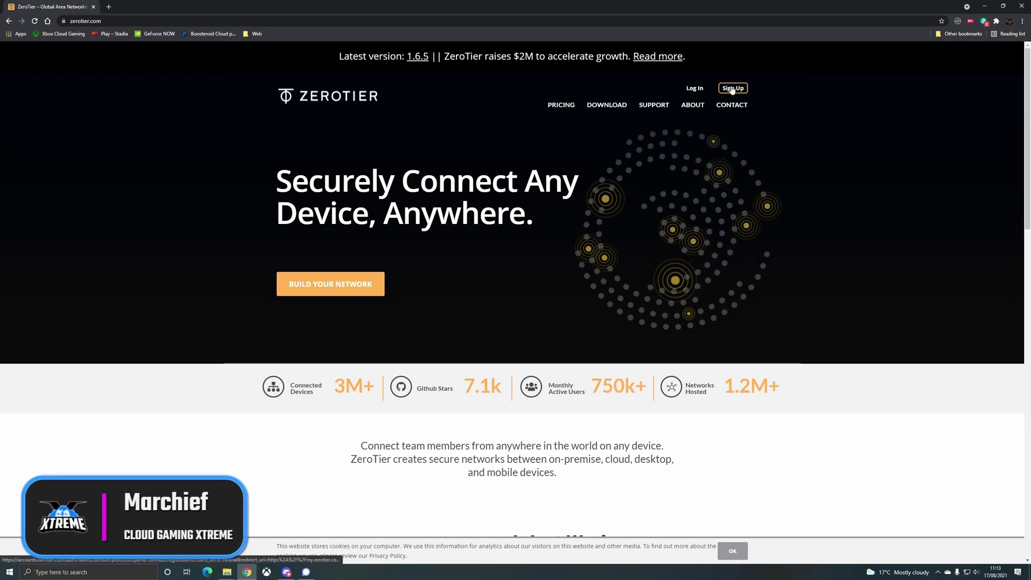
- Sign in to ZeroTier Central through zerotier.com's Build Your Network link
left_click(360, 288)
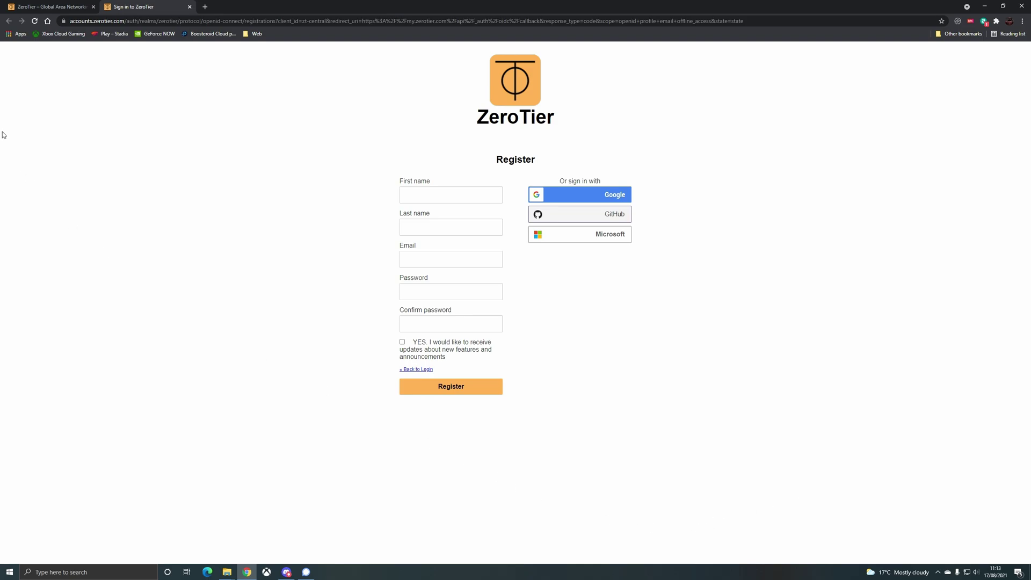
left_click(591, 193)
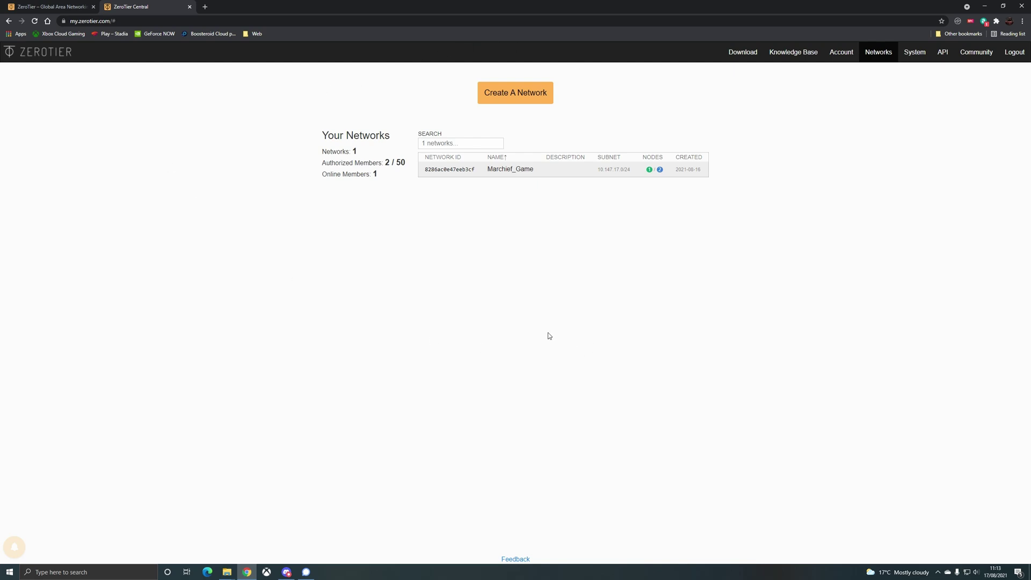
- Create a new network, name it CGX_Test with description Test, and keep it Private
left_click(515, 95)
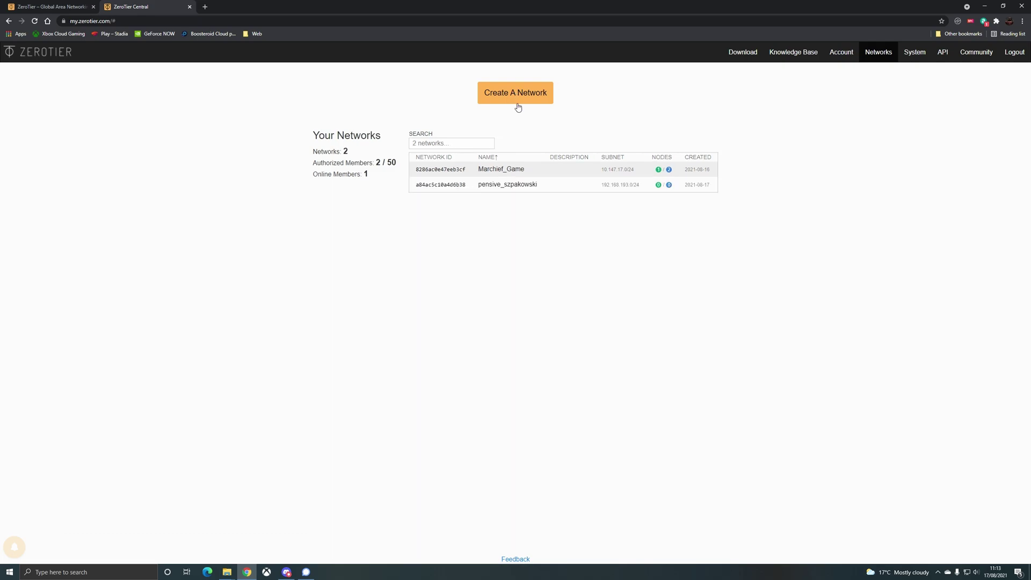
left_click(513, 185)
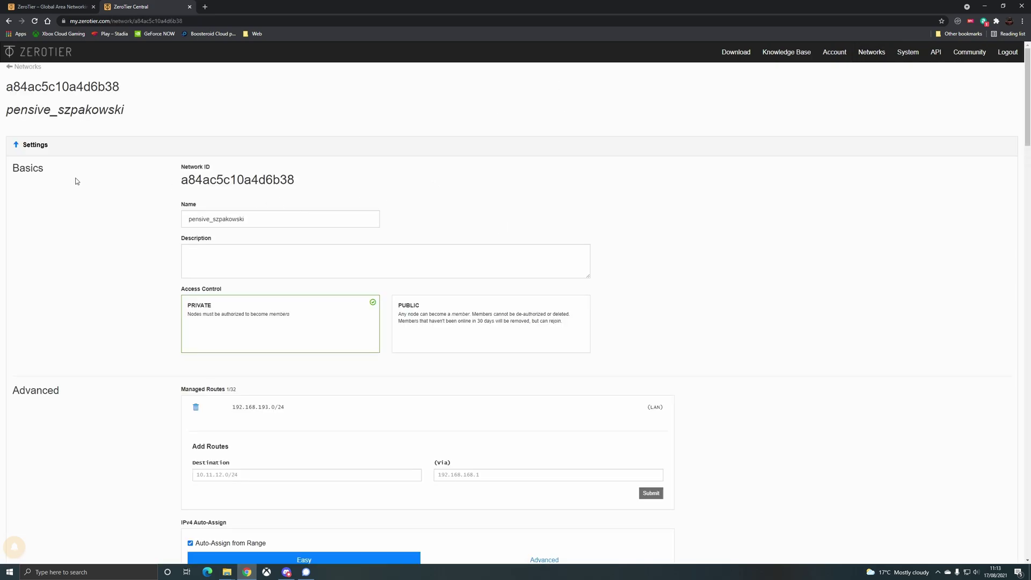
double_click(225, 219)
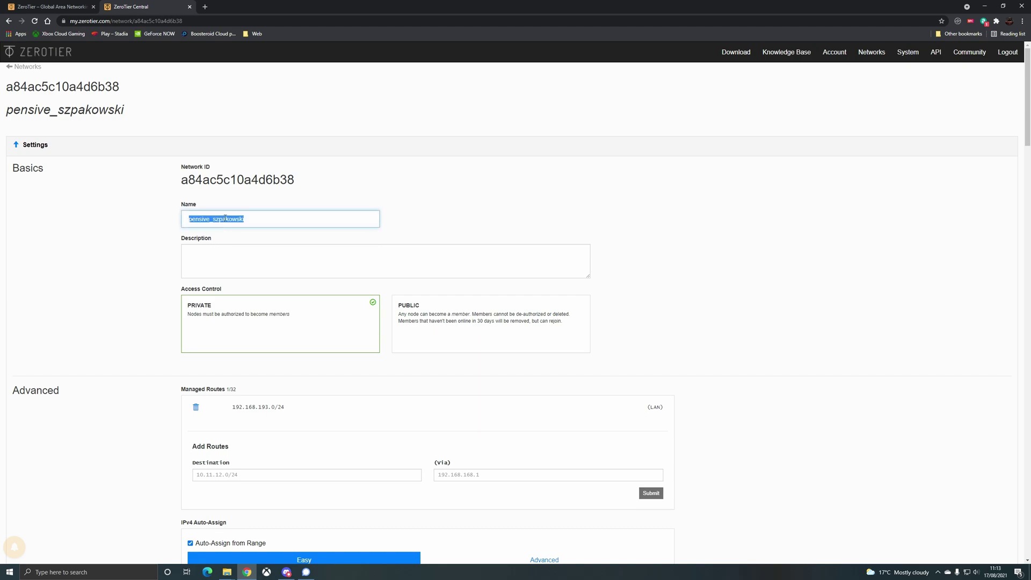
type("CGX T")
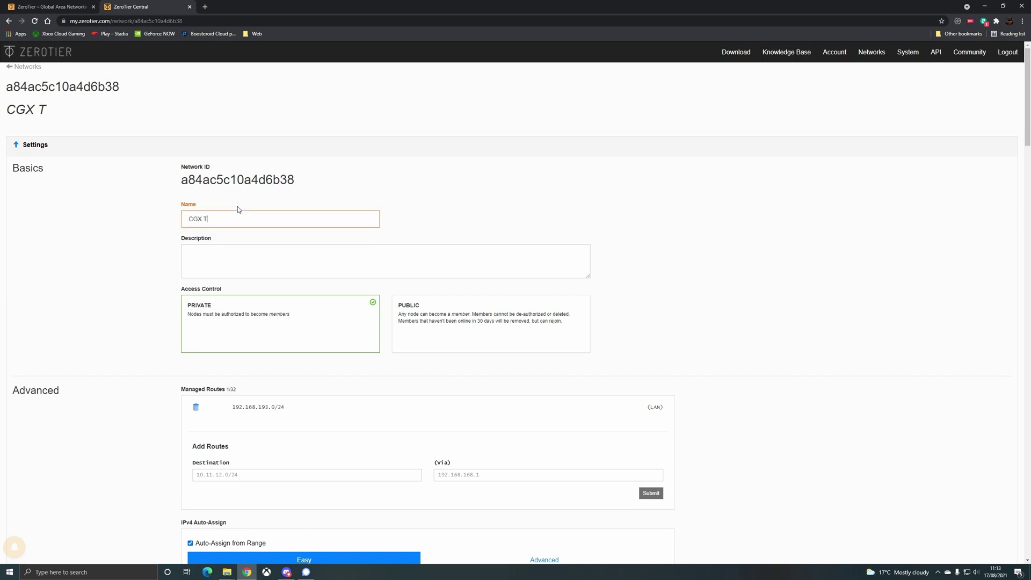
key("BackSpace")
key("BackSpace")
type("_Test")
key("Tab")
type("Test")
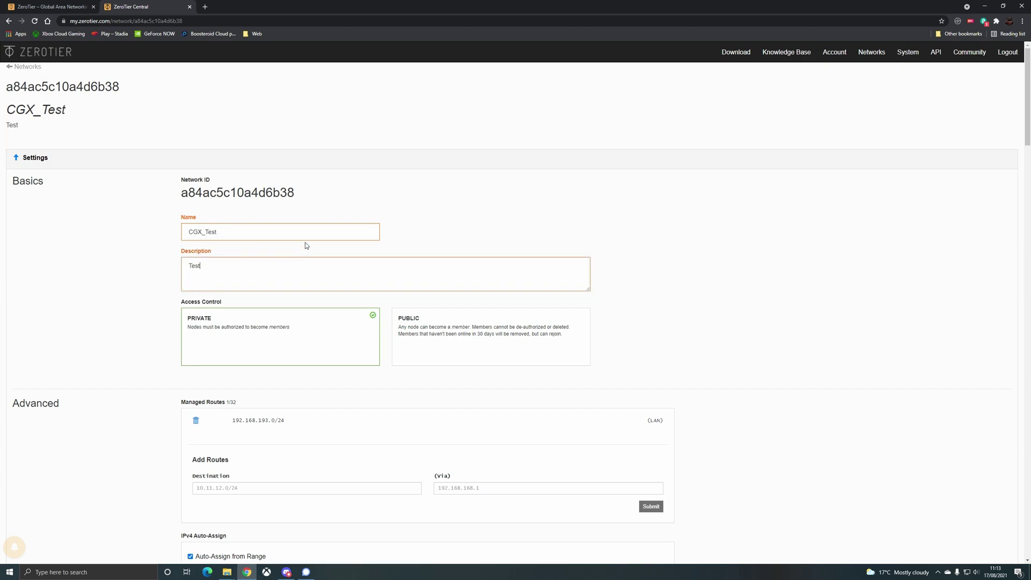
left_click(226, 340)
- Choose 10.144.*.* as the IPv4 auto-assign range
scroll(518, 185, "down", 2)
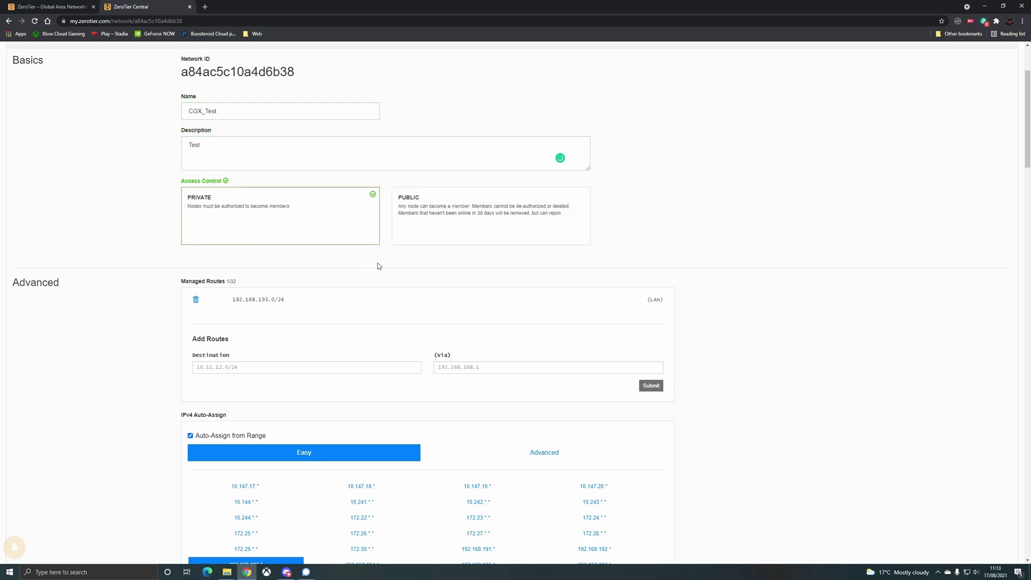
scroll(479, 302, "down", 2)
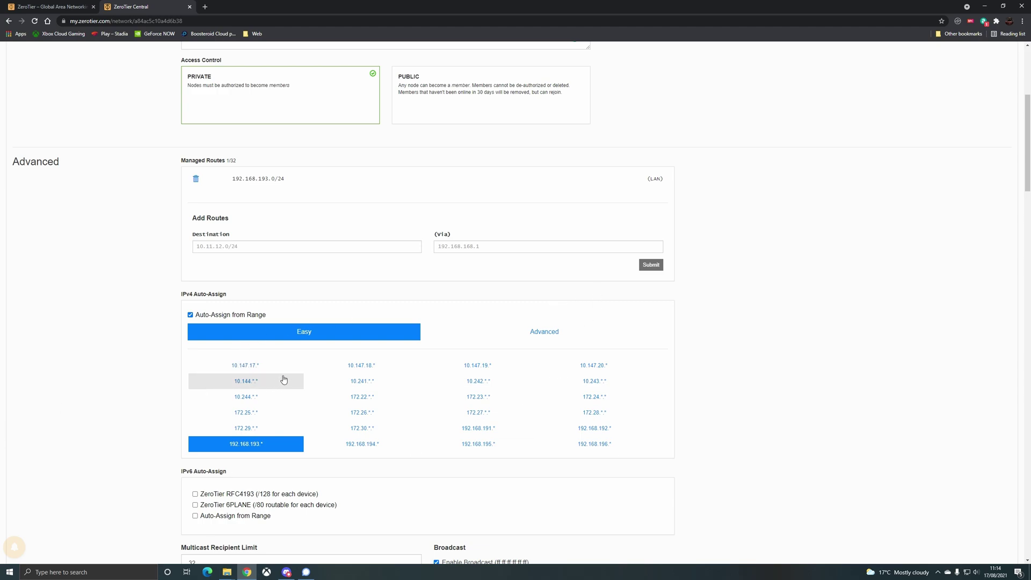
left_click(284, 379)
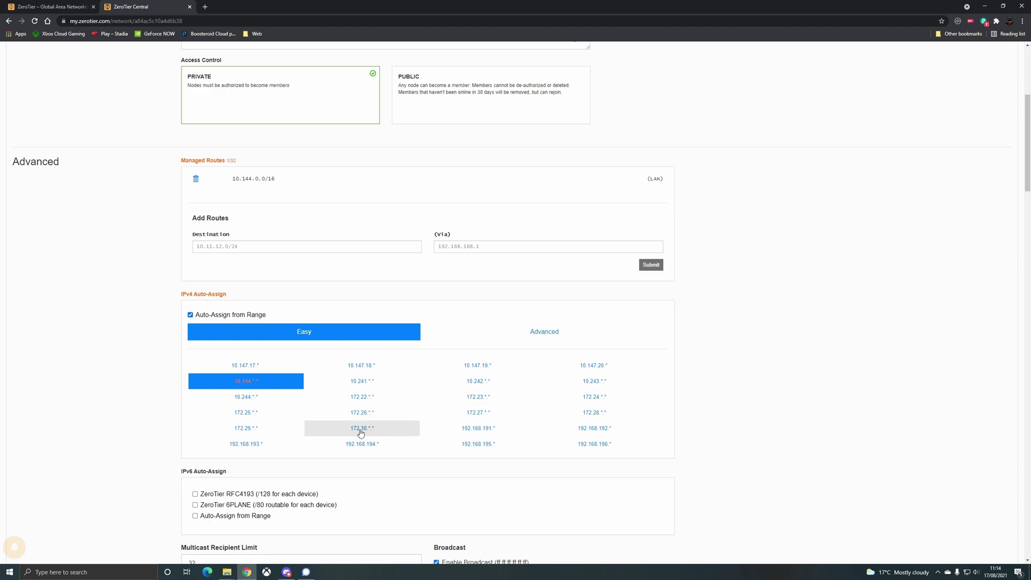
- Open ZeroTier's downloads page in a new browser tab
scroll(410, 328, "down", 3)
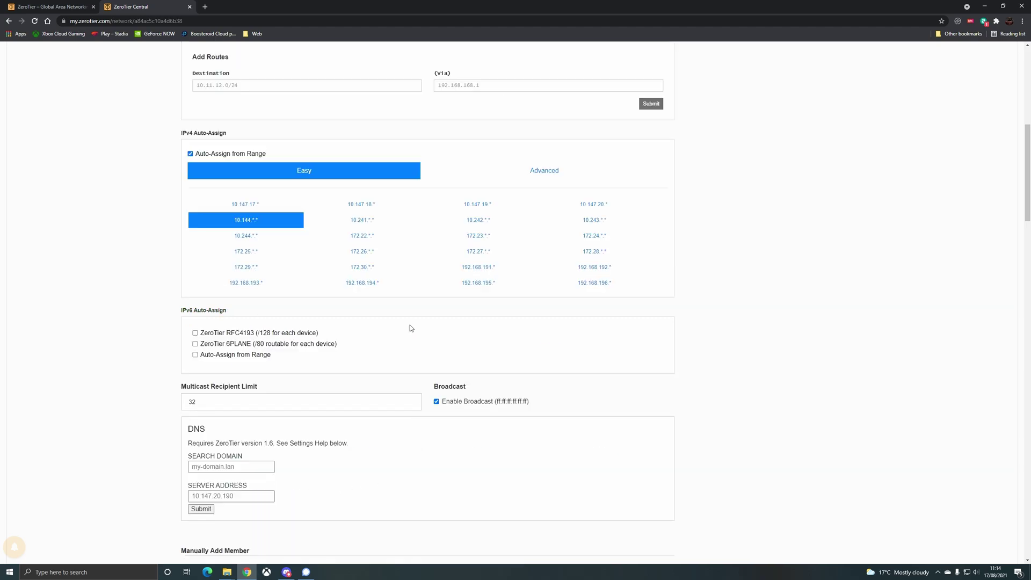
scroll(410, 328, "down", 1)
scroll(409, 332, "down", 3)
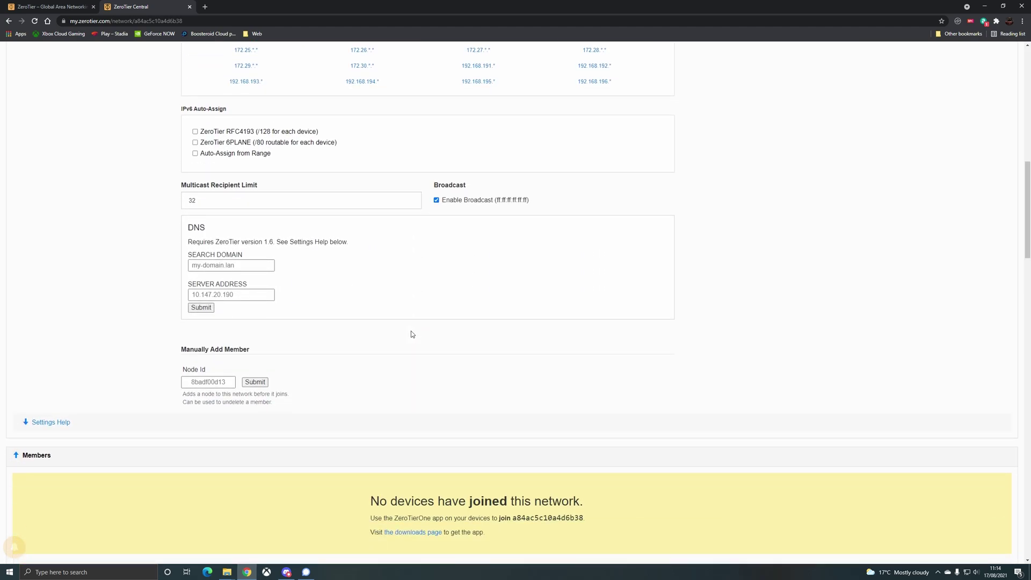
scroll(736, 253, "down", 1)
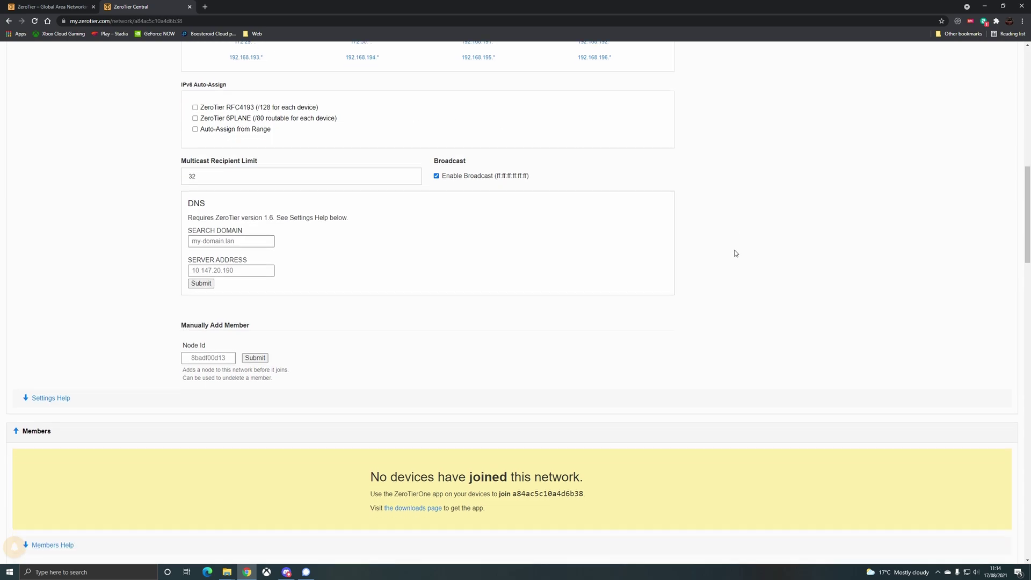
scroll(735, 253, "down", 3)
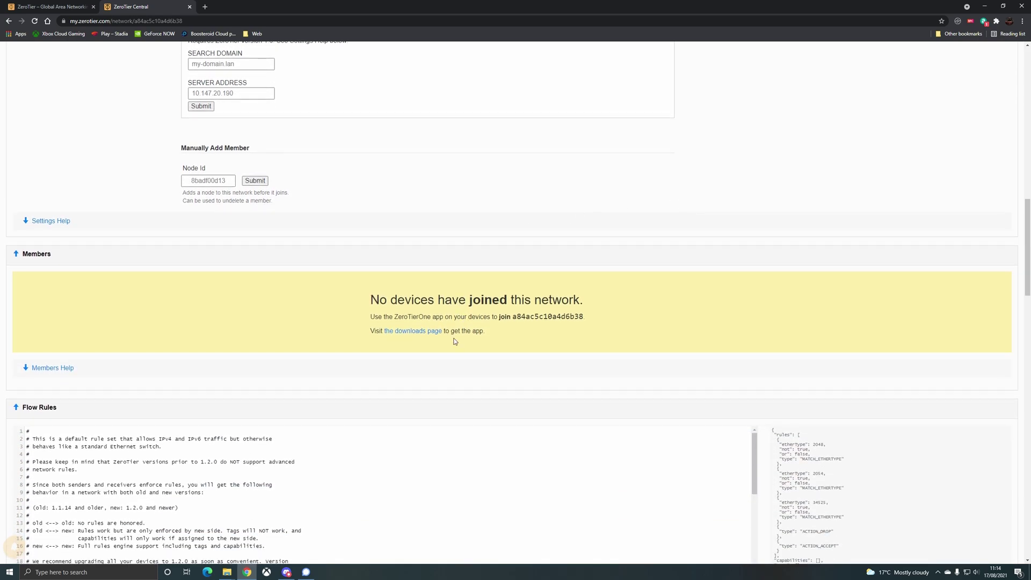
middle_click(430, 332)
- Download the Windows MSI Installer (x86/x64) from the downloads page
left_click(226, 5)
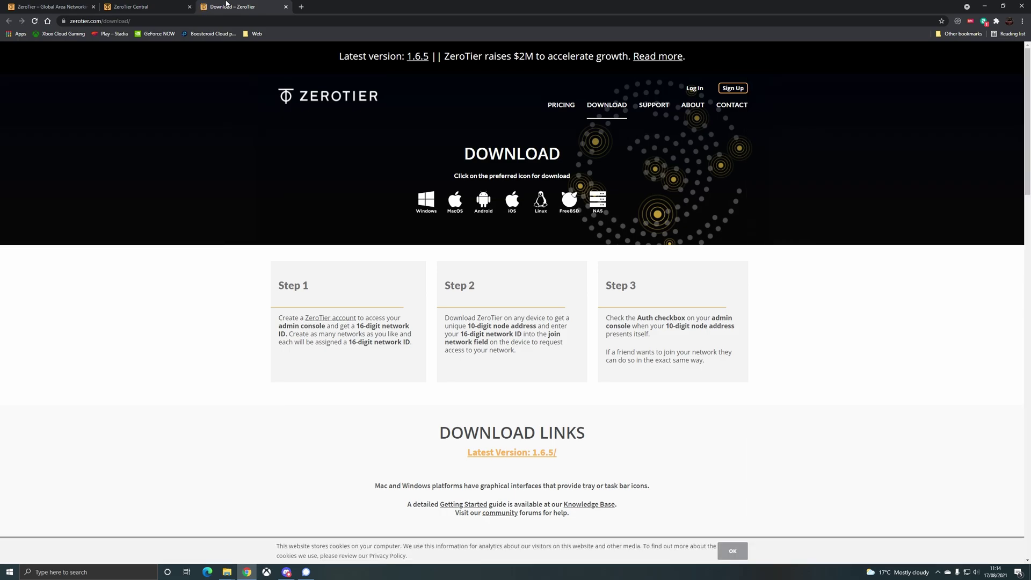
scroll(368, 140, "down", 7)
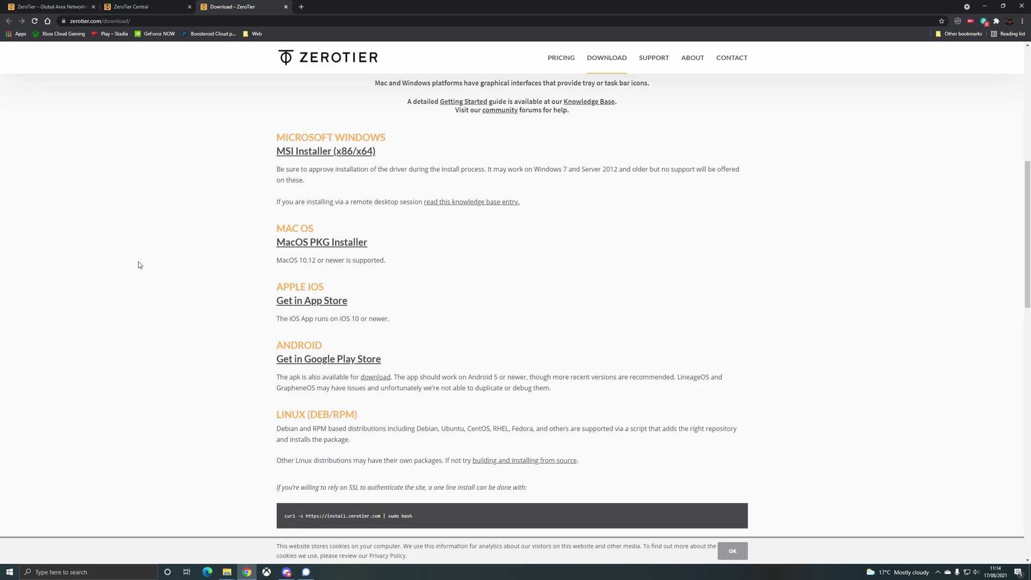
scroll(139, 265, "up", 3)
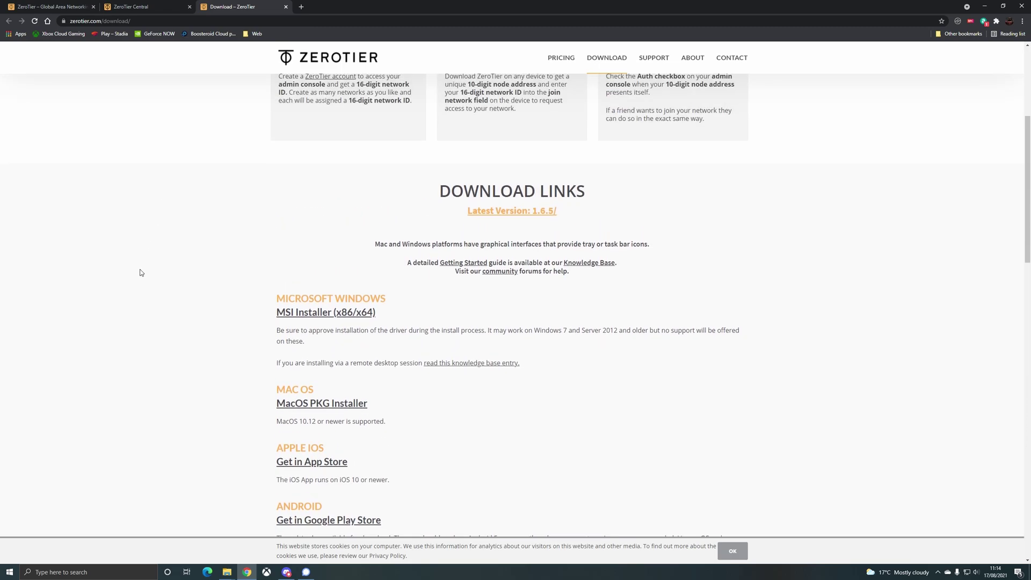
scroll(140, 270, "up", 3)
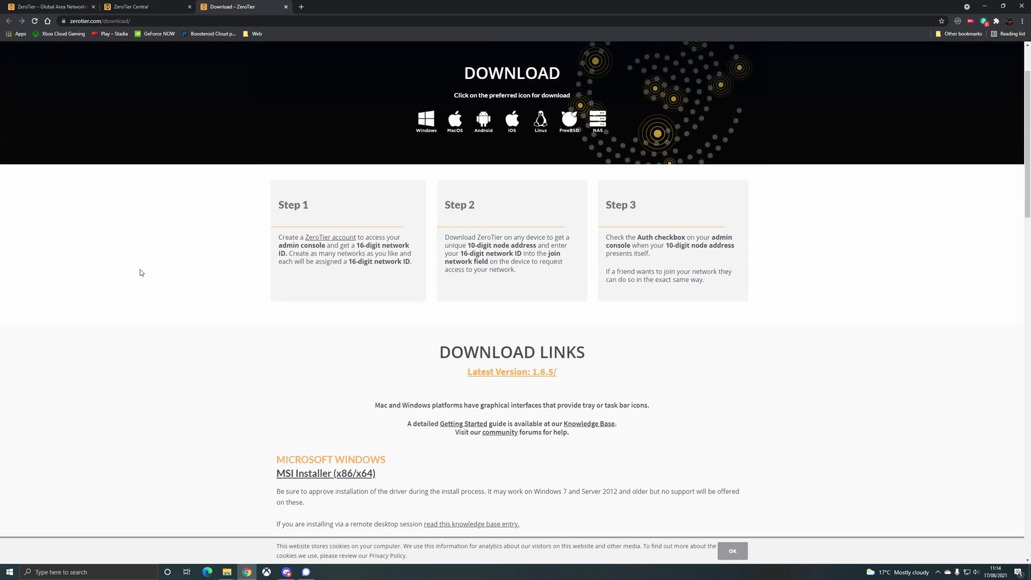
scroll(143, 269, "down", 3)
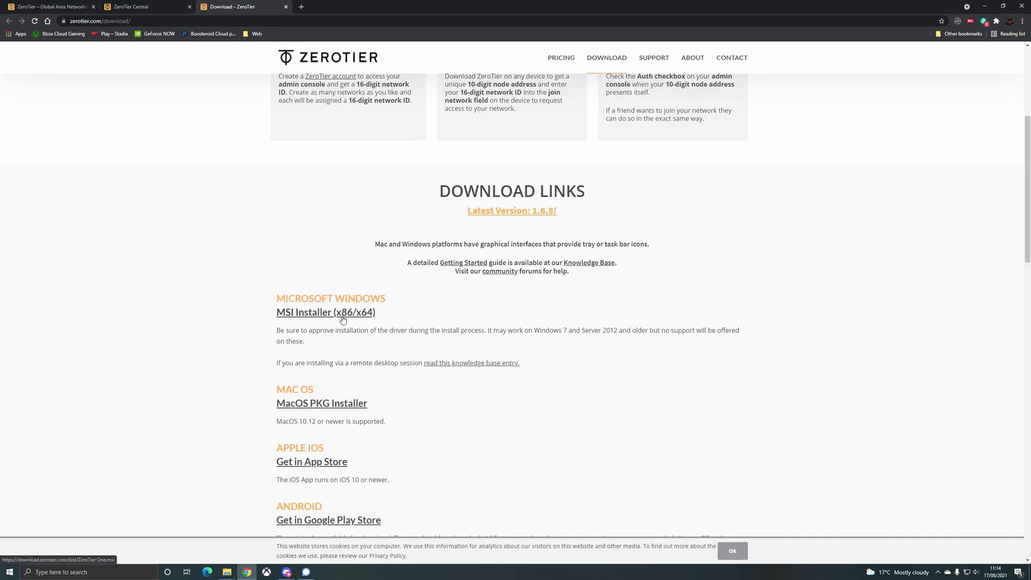
left_click(343, 317)
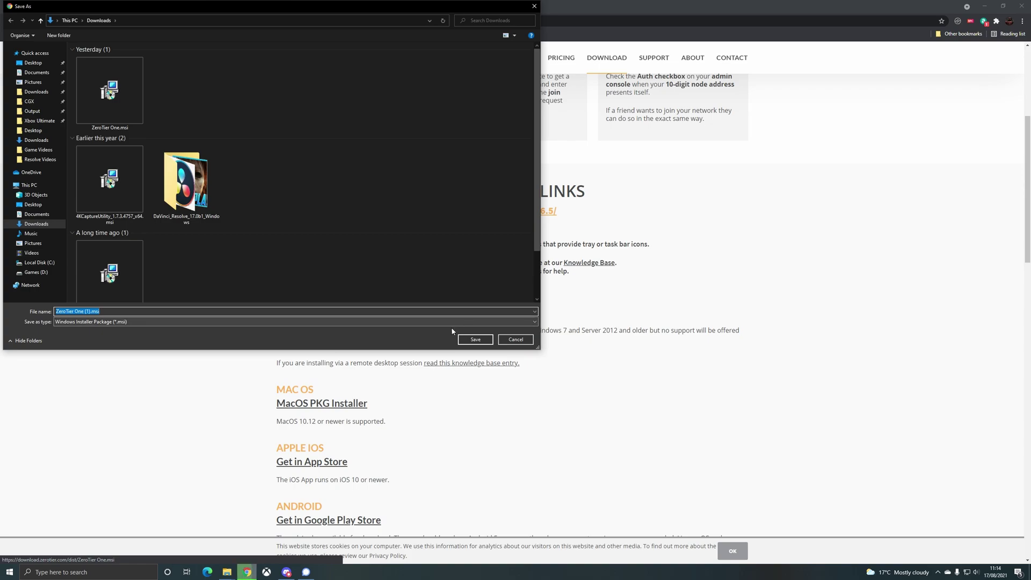
- Save the installer as ZeroTier One (1).msi and launch ZeroTier One via Windows search 'zer'
key("Return")
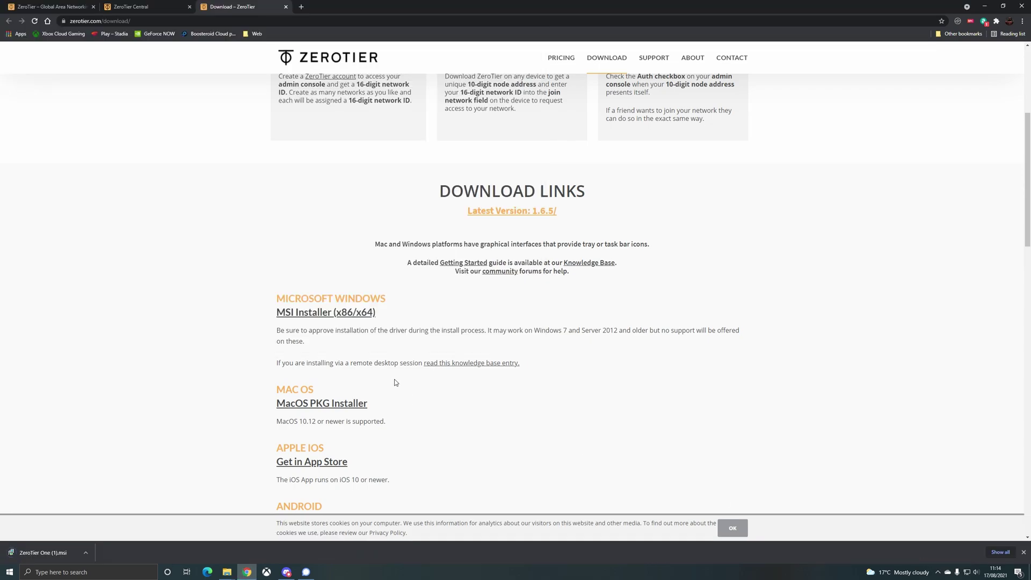
key("super")
type("zer")
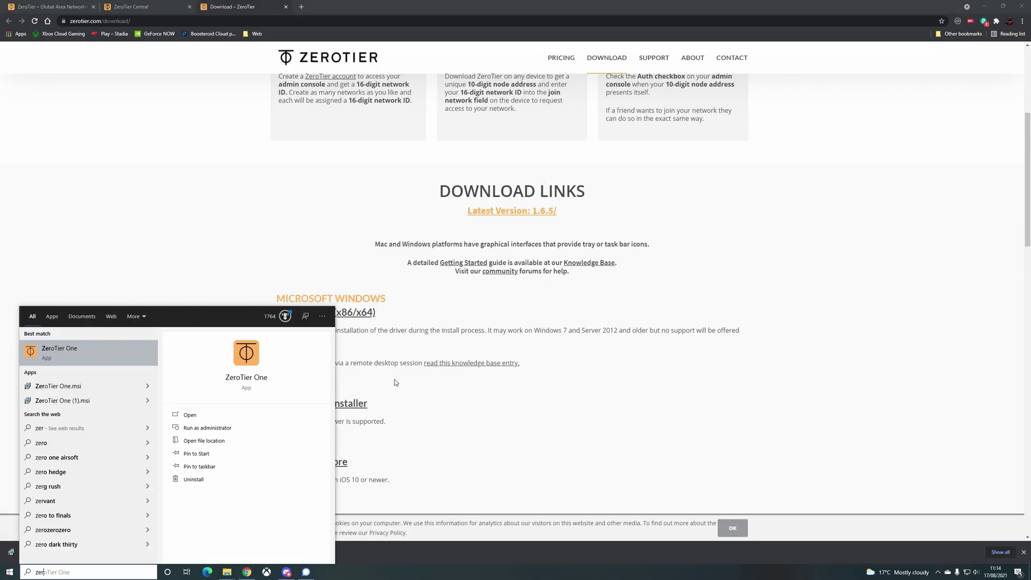
key("Return")
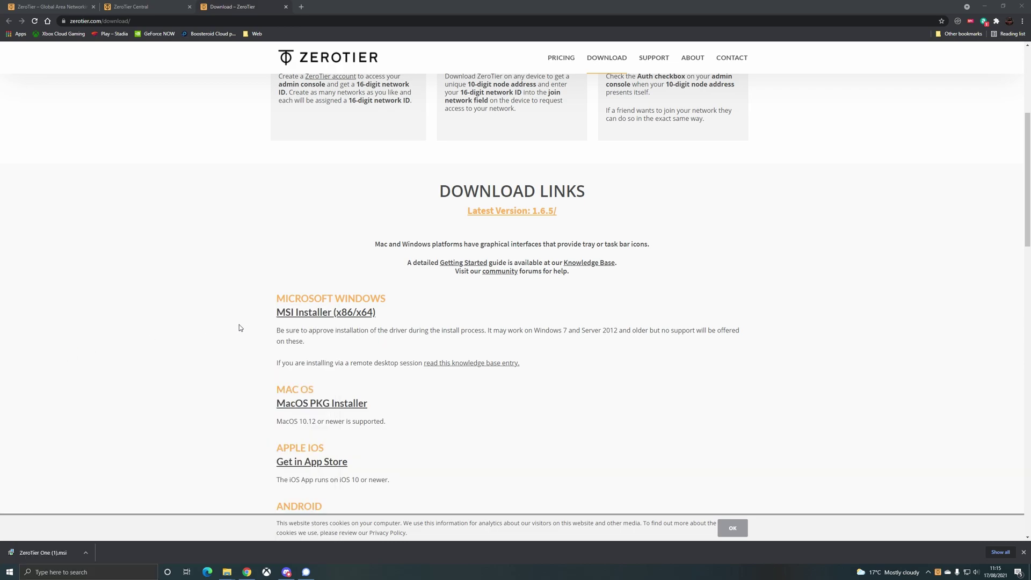
- Copy this PC's node ID from the ZeroTier One tray menu
left_click(940, 574)
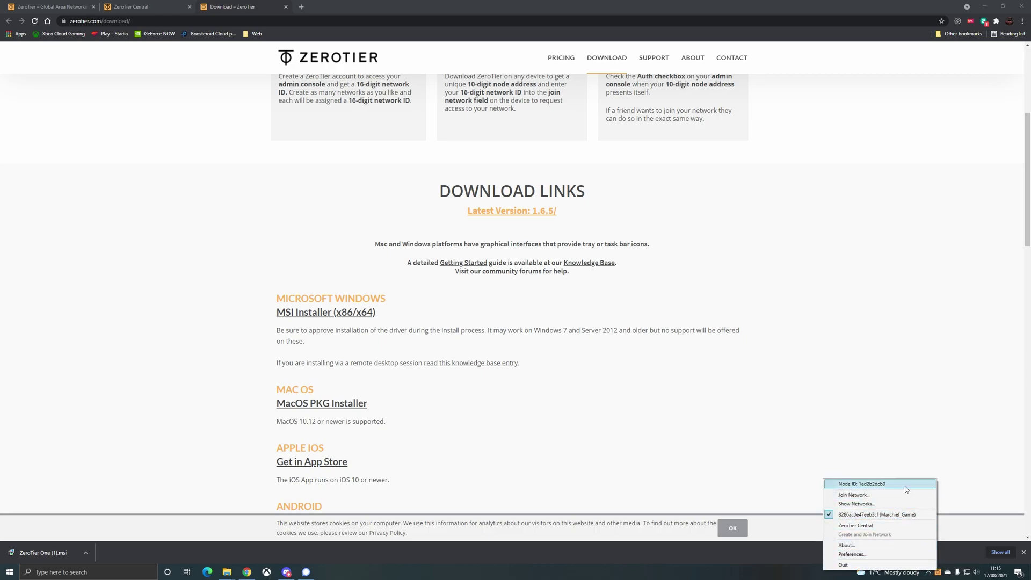
left_click(869, 485)
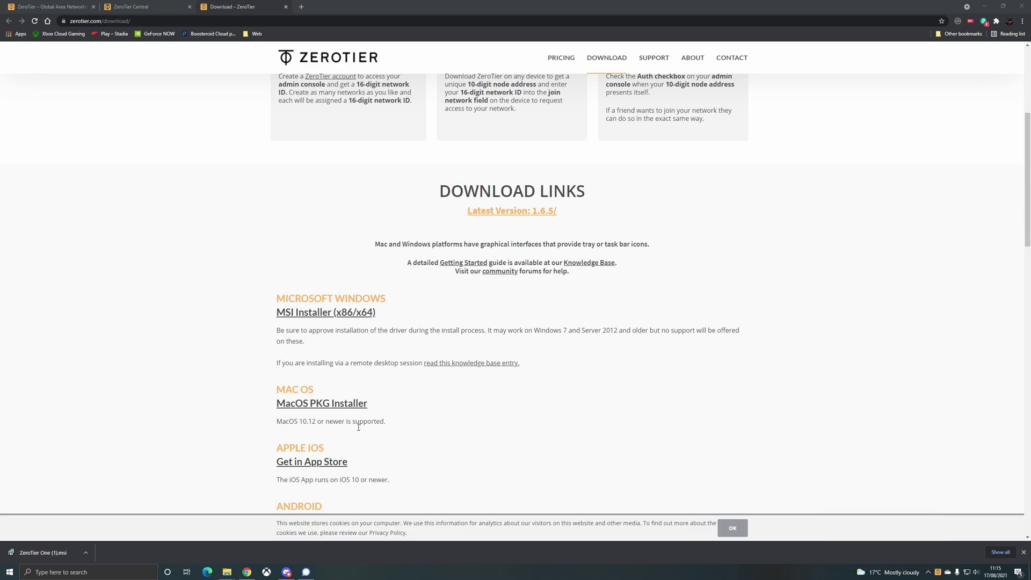
scroll(365, 373, "up", 5)
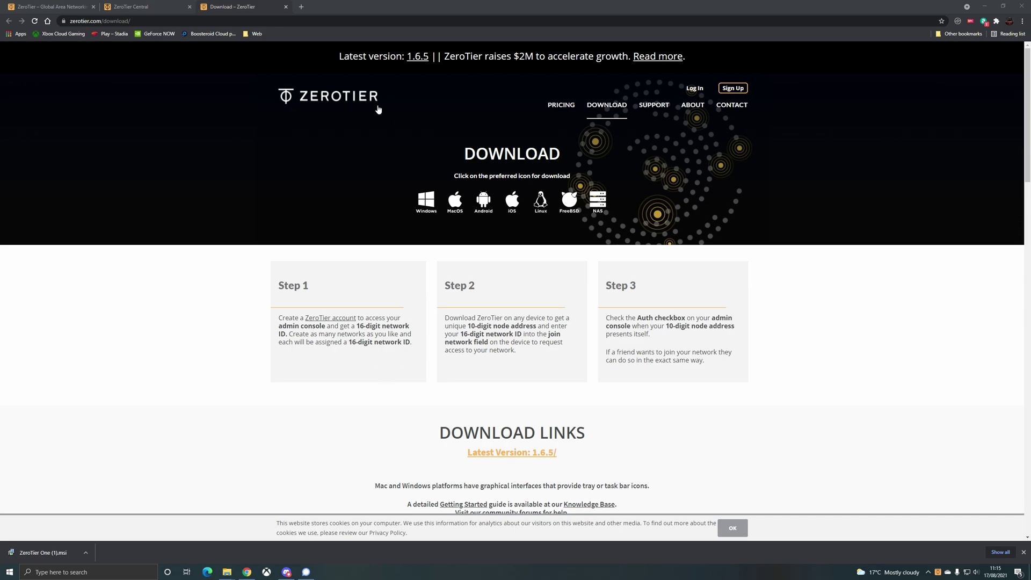
- Add the PC to CGX_Test by pasting its node ID under Manually Add Member
left_click(149, 5)
right_click(200, 180)
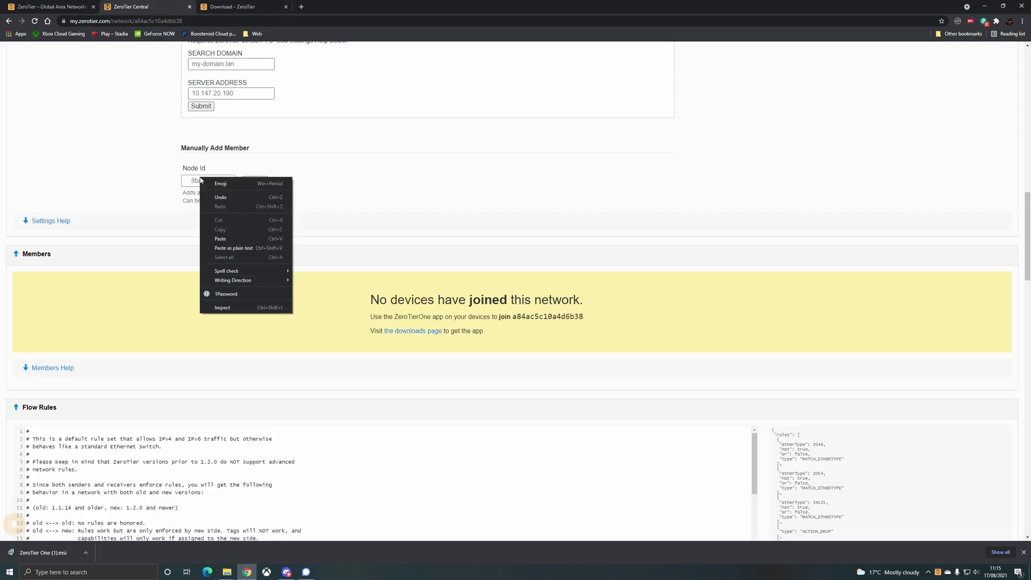
left_click(230, 239)
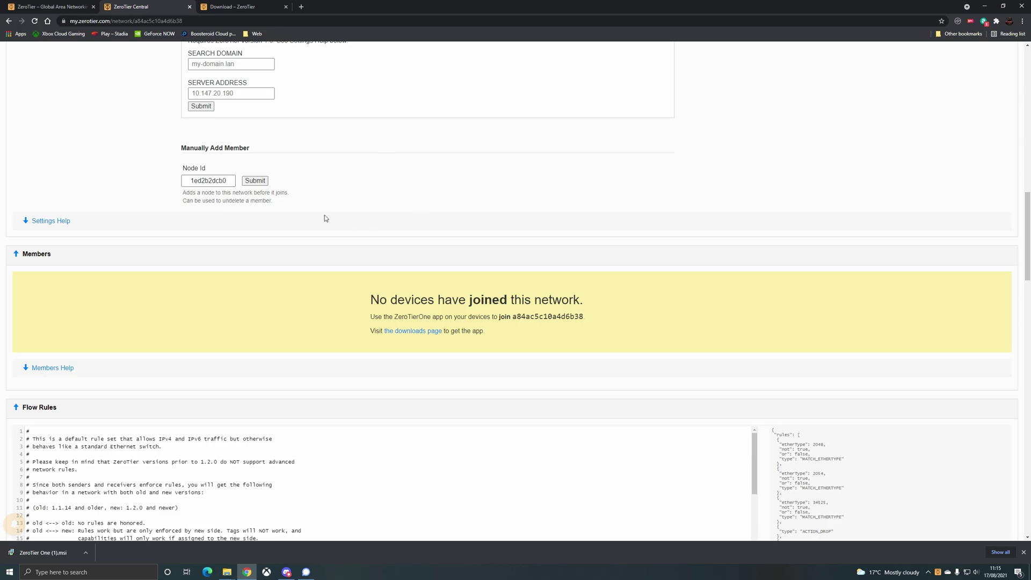
left_click(256, 181)
scroll(450, 210, "up", 10)
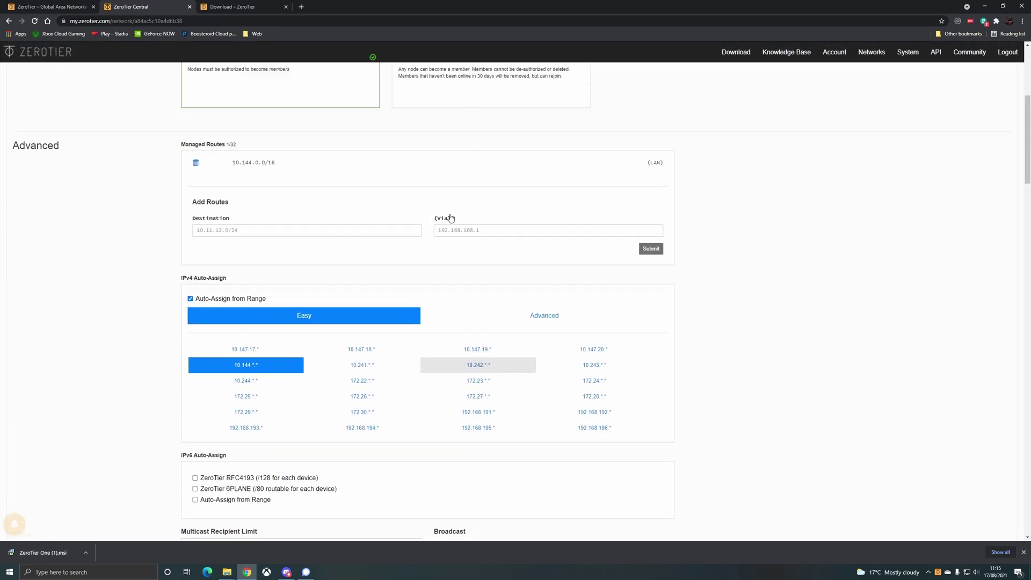
scroll(449, 217, "down", 10)
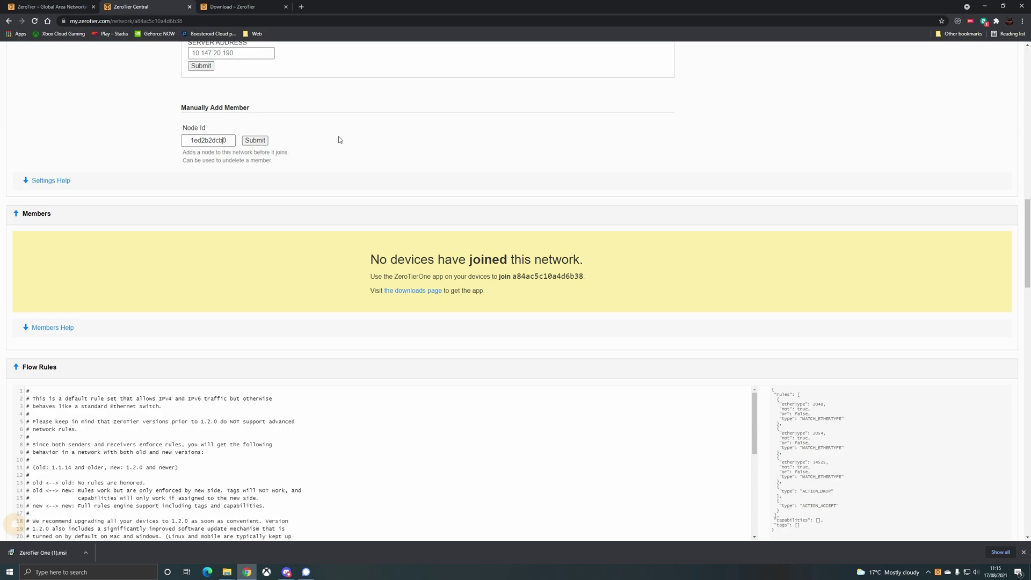
scroll(339, 139, "down", 3)
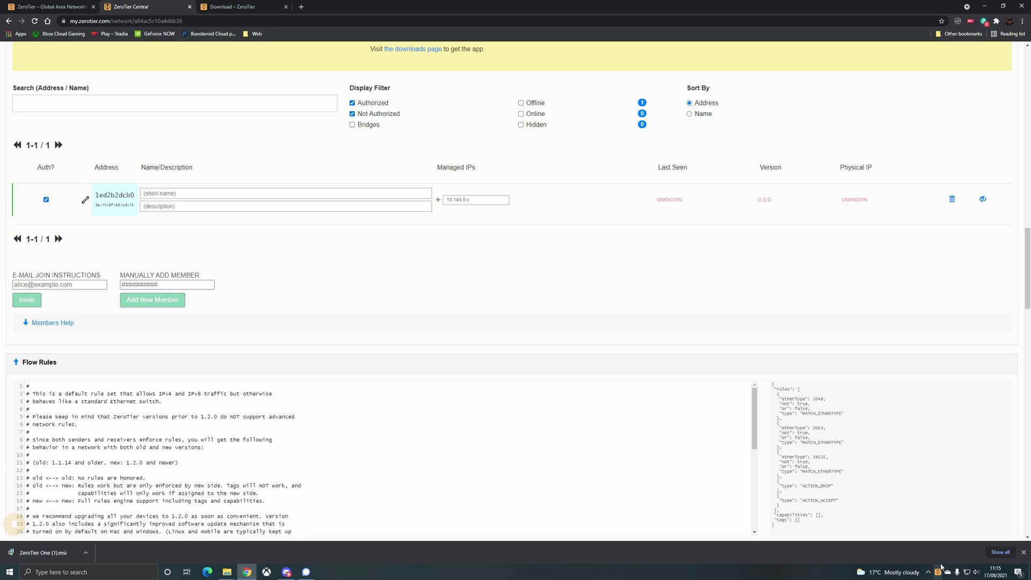
- Copy network ID a84ac5c10a4d6b38 from the top of the CGX_Test page
scroll(604, 287, "up", 5)
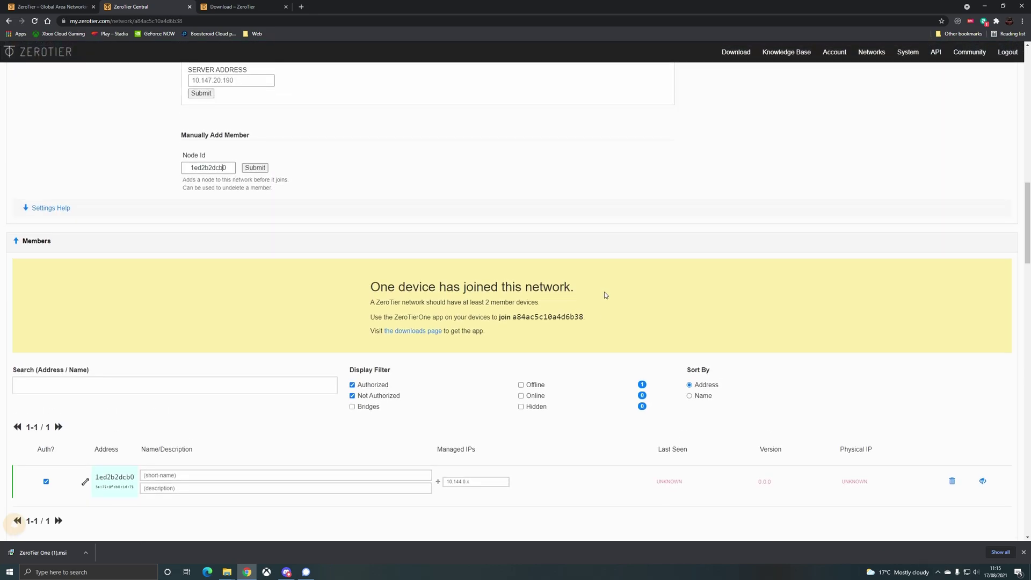
double_click(543, 321)
right_click(542, 321)
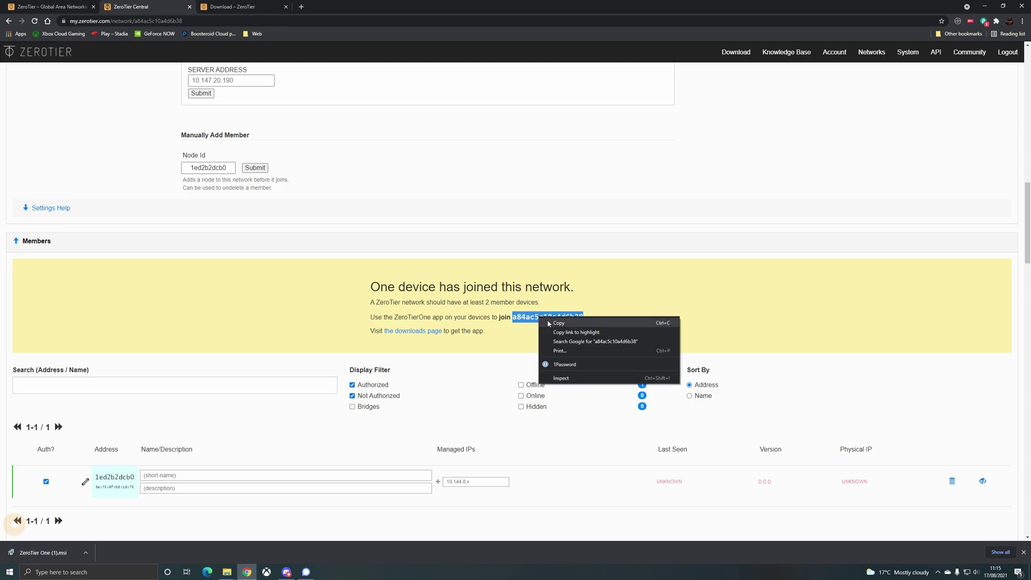
left_click(548, 323)
scroll(520, 319, "up", 2)
scroll(520, 319, "up", 15)
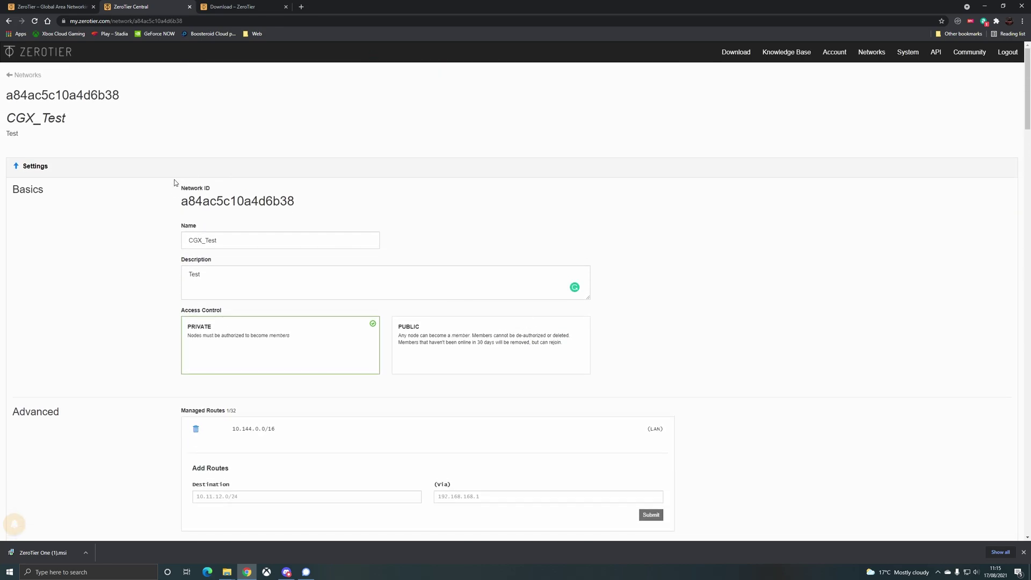
double_click(206, 202)
right_click(206, 202)
left_click(214, 205)
scroll(518, 230, "down", 10)
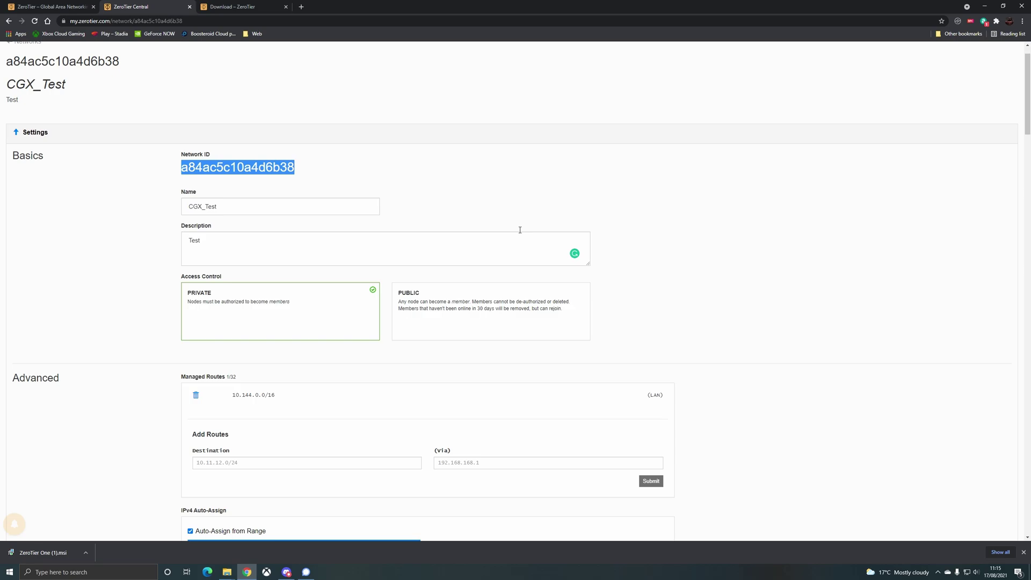
scroll(519, 230, "down", 7)
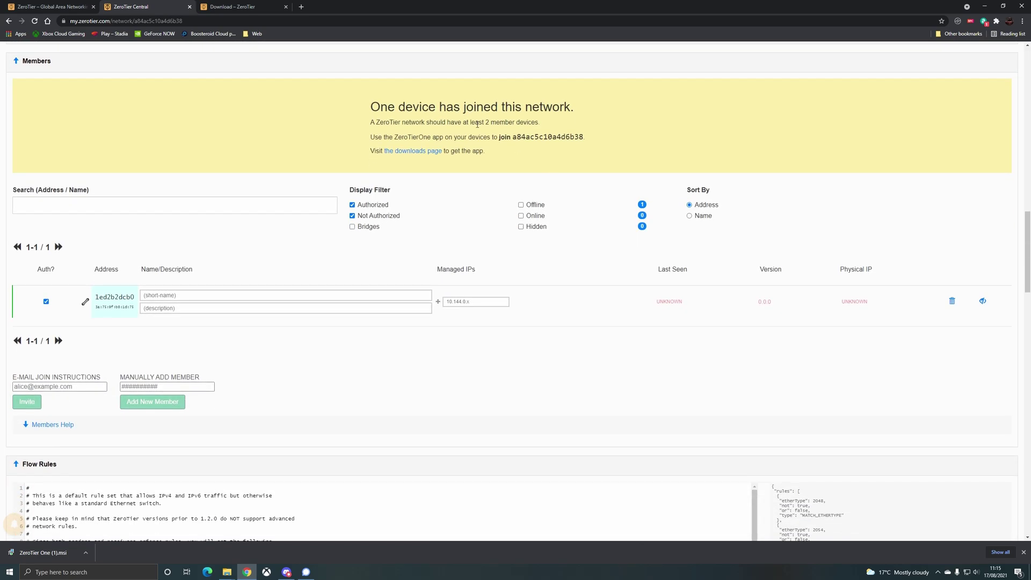
- Join network a84ac5c10a4d6b38 from the PC's ZeroTier tray menu with Allow Default, accepting discoverability
left_click(938, 572)
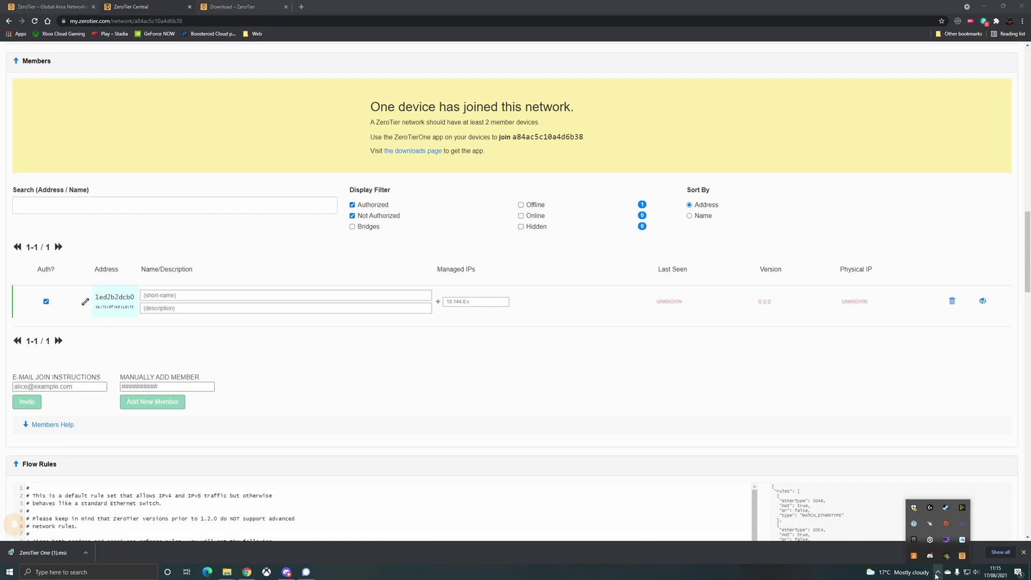
right_click(959, 559)
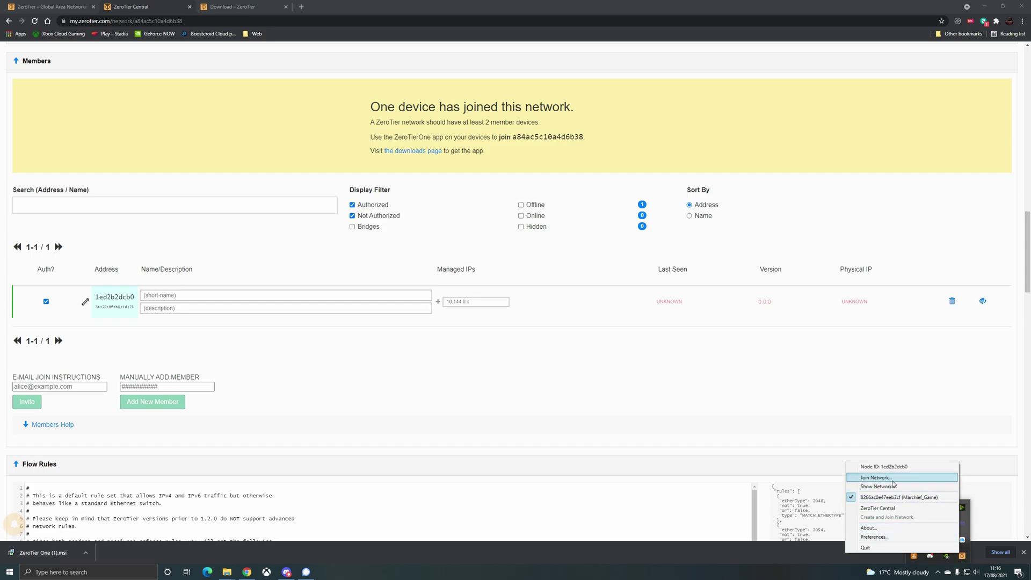
left_click(877, 477)
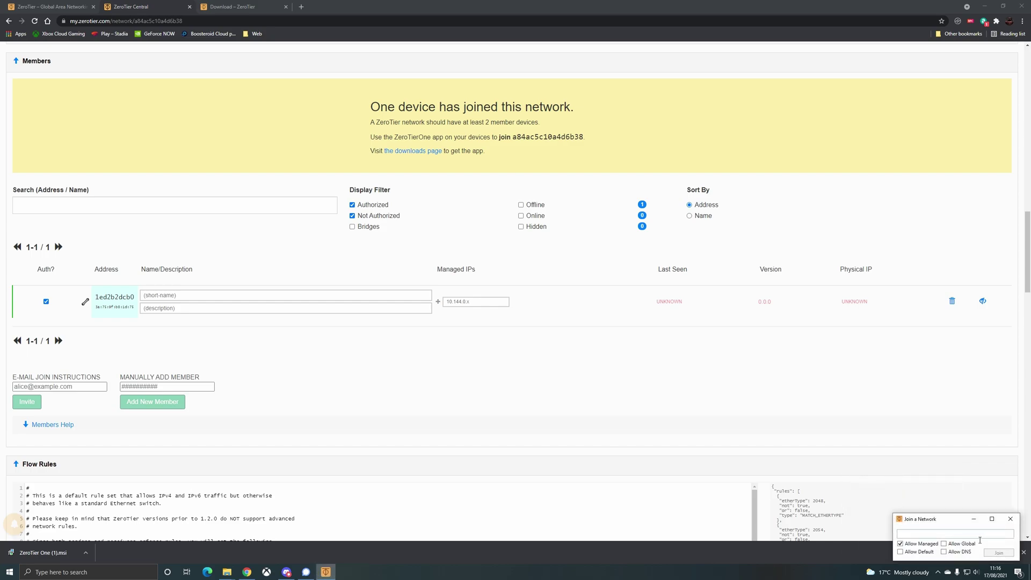
left_click(920, 553)
right_click(925, 533)
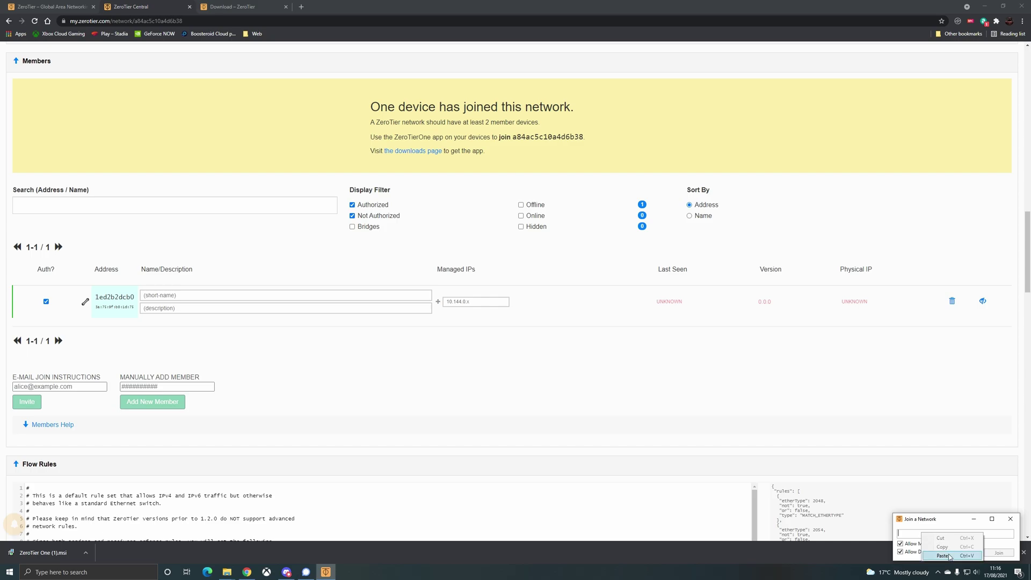
left_click(949, 557)
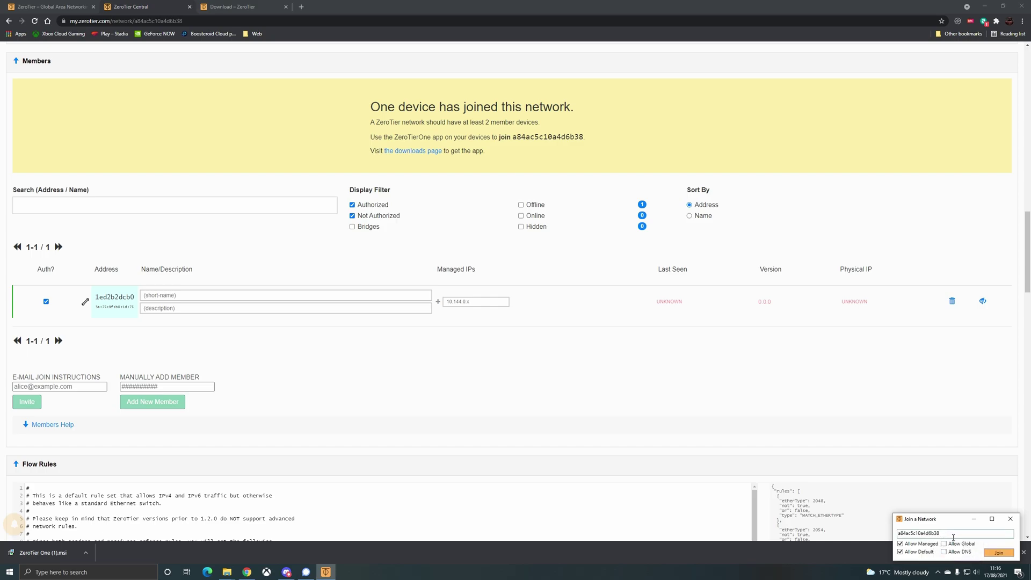
left_click(998, 553)
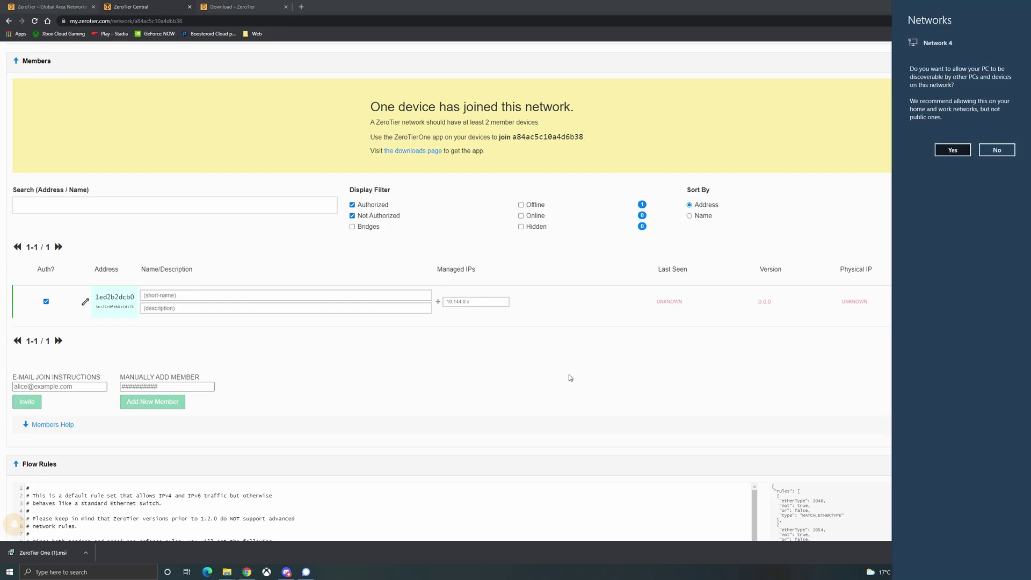
left_click(956, 152)
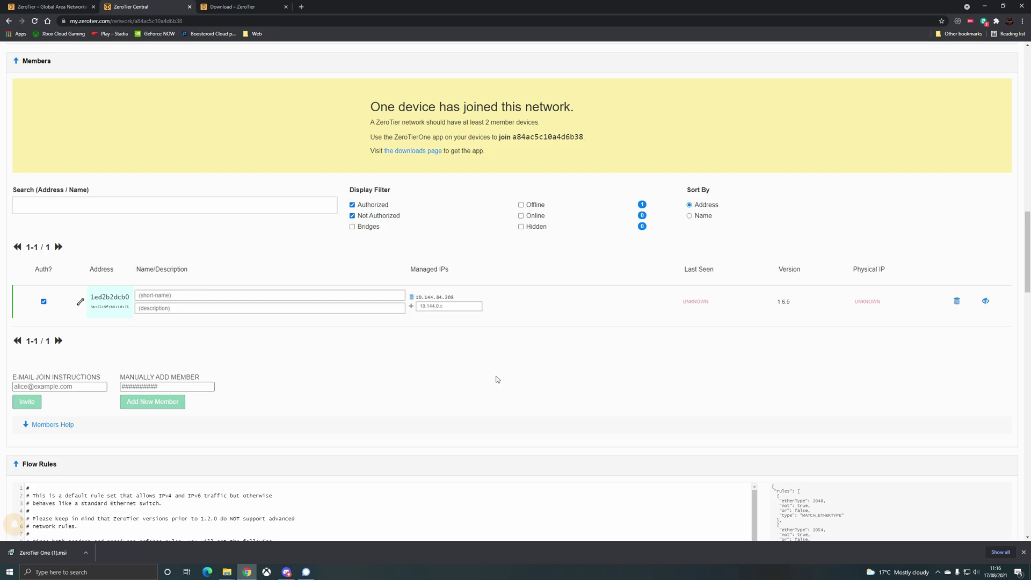
- Note the PC's IP 10.144.84.208, then add network A84AC5C10A4D6B38 in ZeroTier One on the iPad
left_click_drag(454, 297, 425, 304)
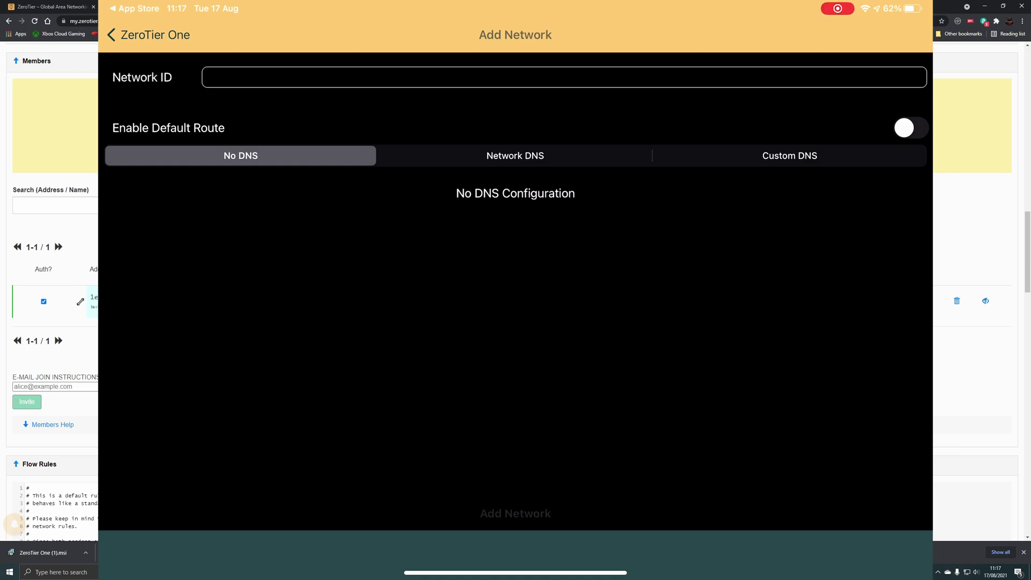
left_click(208, 77)
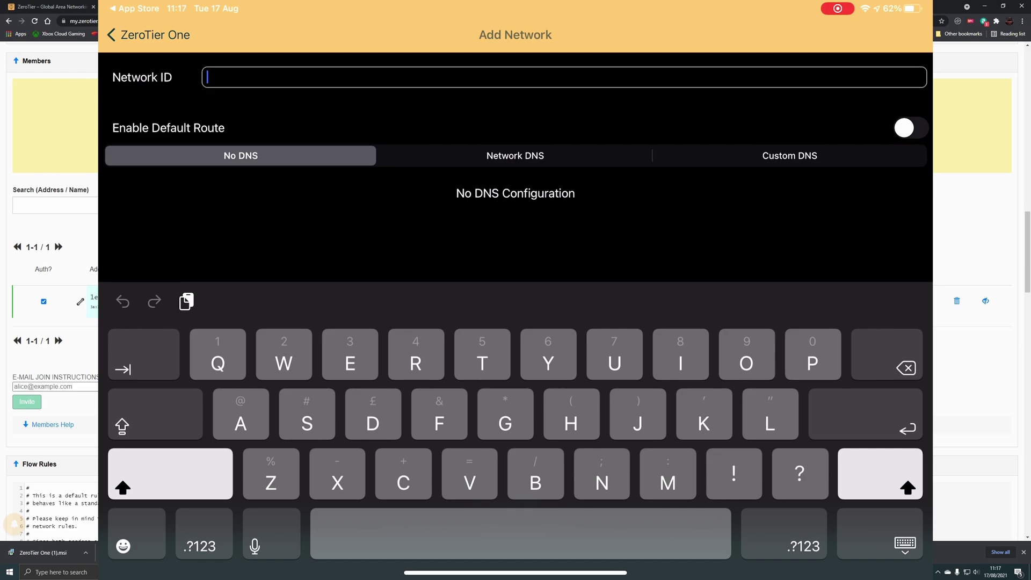
type("A84AC5C10")
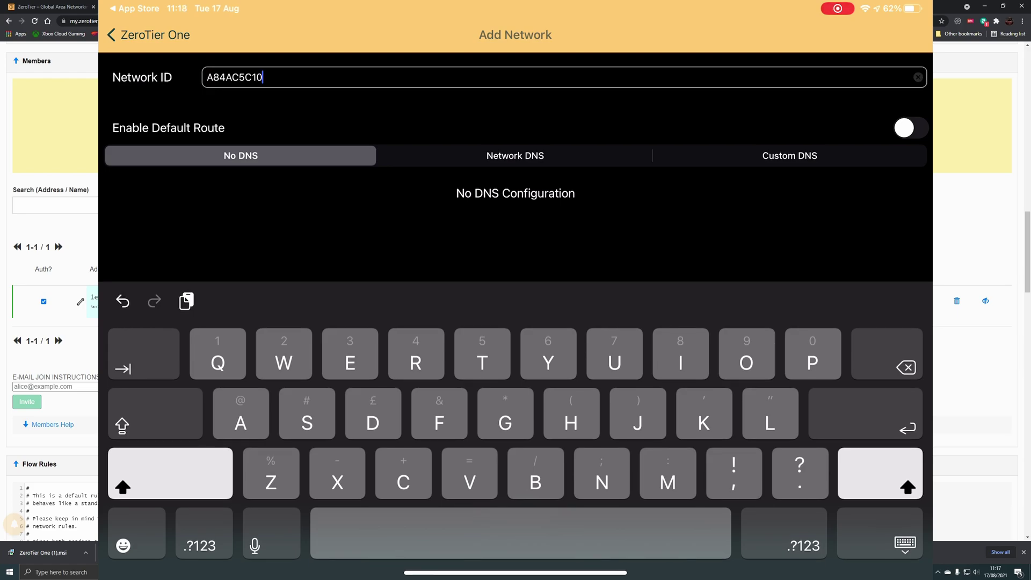
type("A4D6B38")
key("Return")
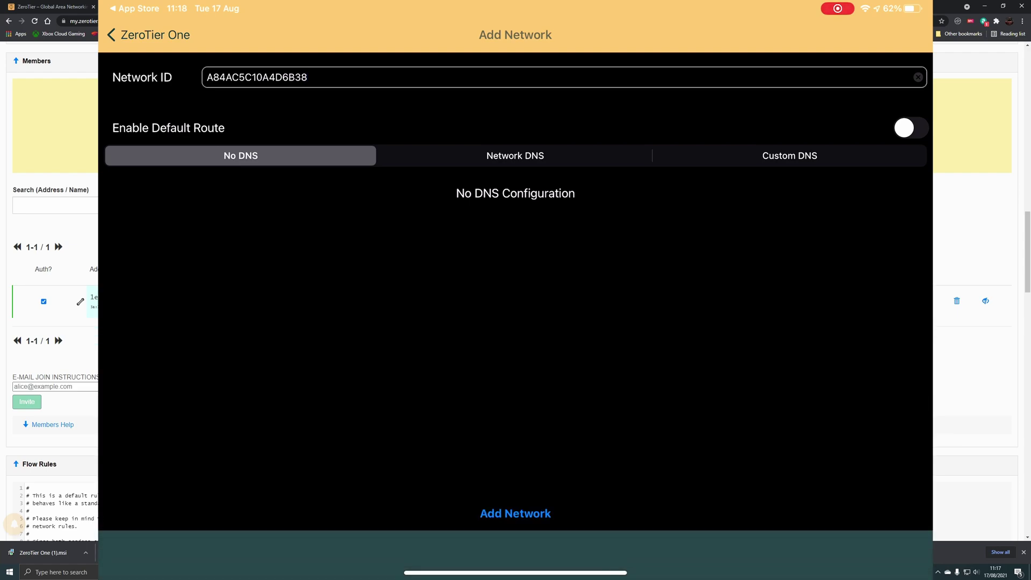
left_click(515, 514)
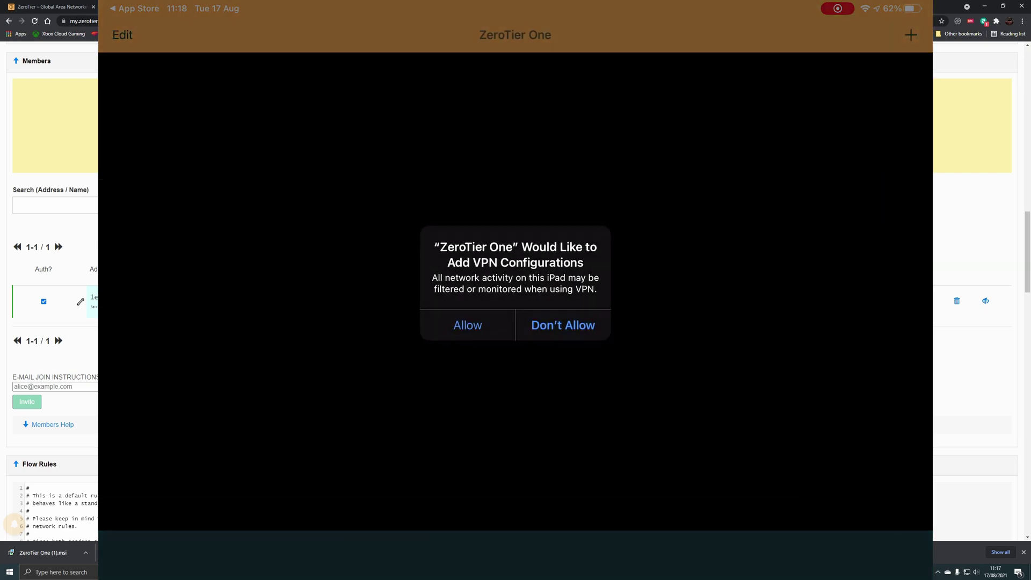
- Allow ZeroTier One to add VPN configurations on the iPad
left_click(467, 325)
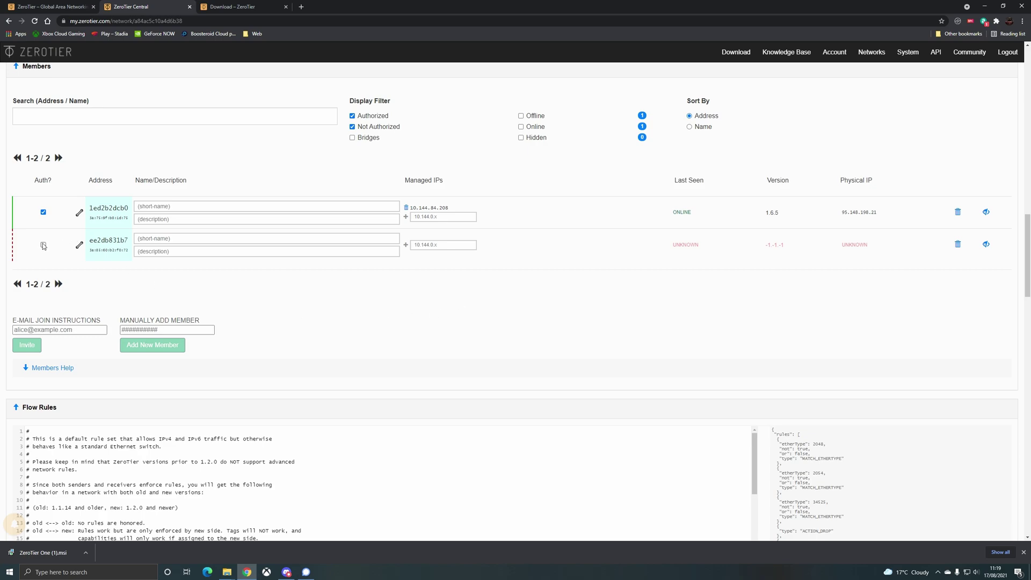
- Authorize member ee2db831b7 and name it iPad, then close the iPad's network details and toggle it
left_click(43, 245)
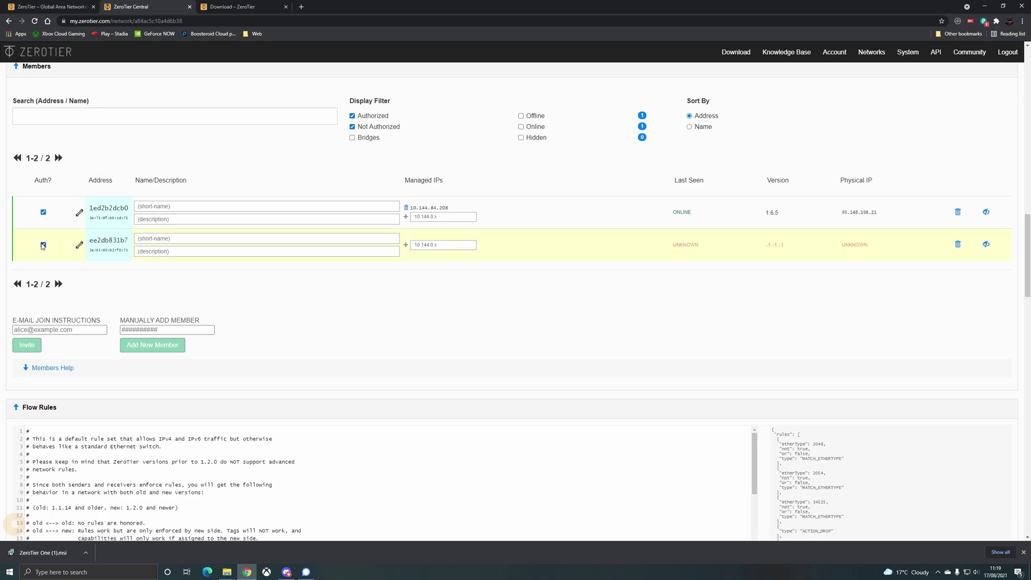
left_click(193, 243)
type("iPad")
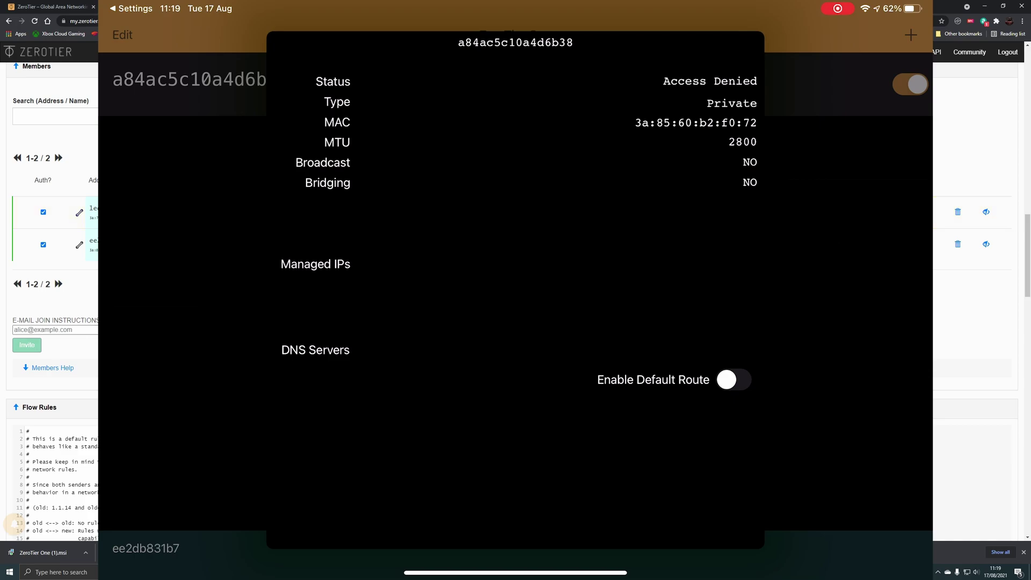
scroll(50, 326, "down", 5)
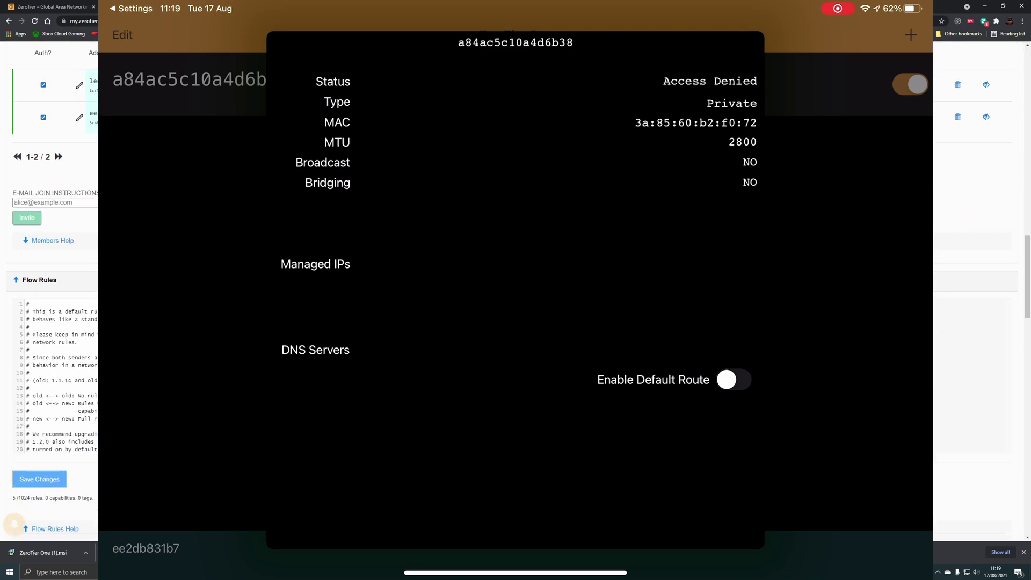
scroll(50, 325, "up", 6)
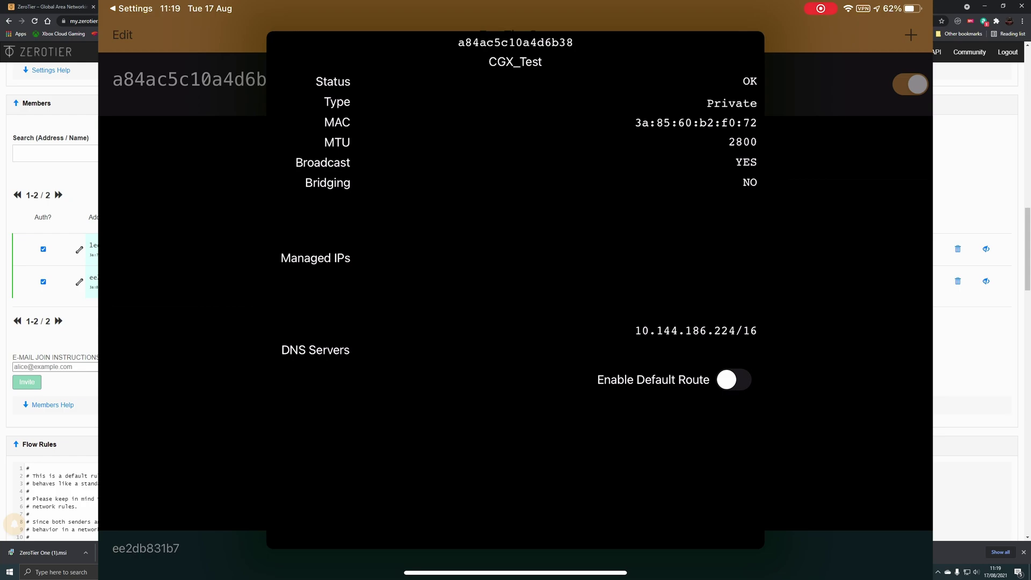
left_click(910, 85)
left_click(911, 84)
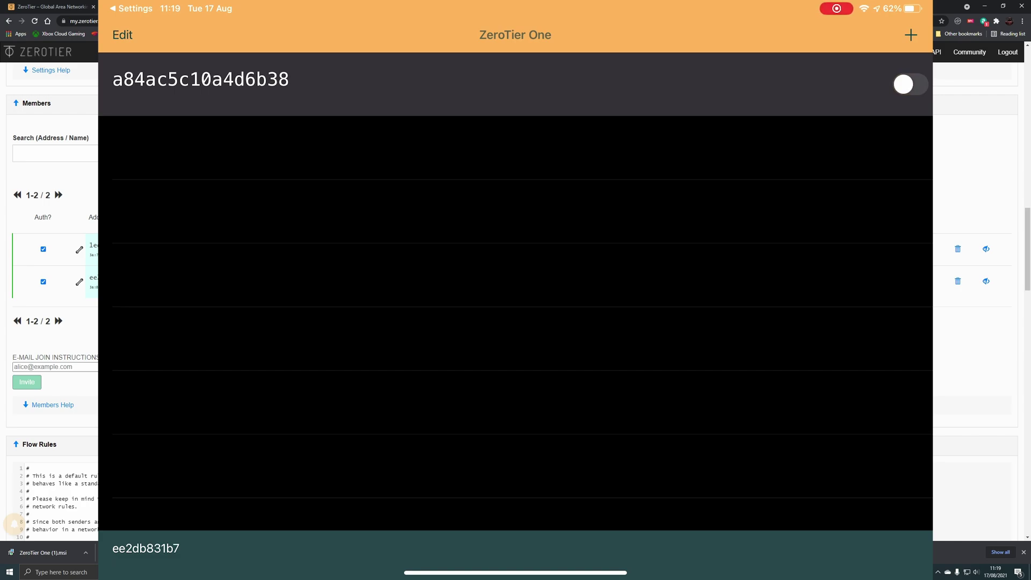
- Switch the iPad's ZeroTier network toggle back on in ZeroTier One
left_click(910, 84)
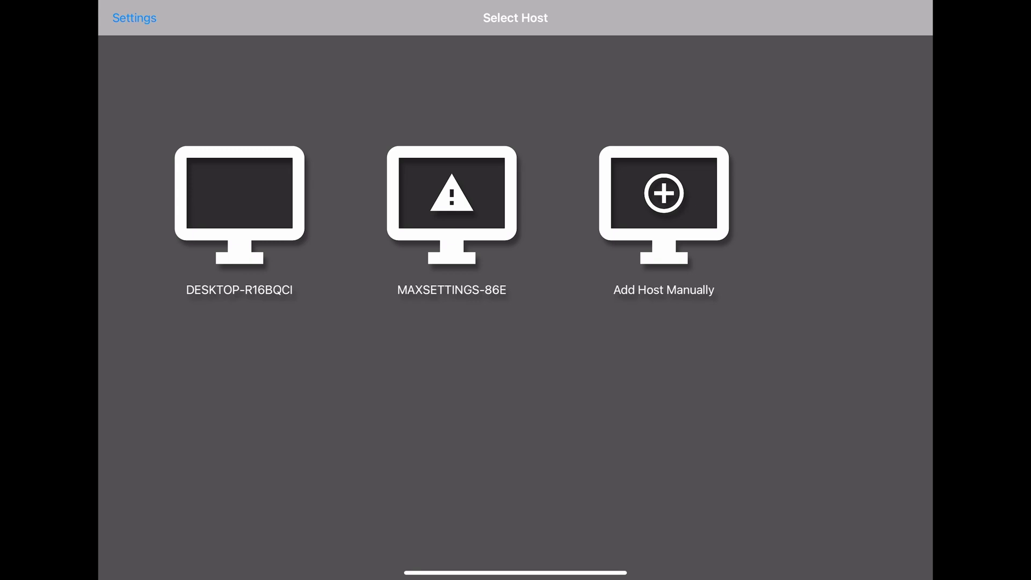
- Add host 10.144.84.208 manually in Moonlight, then stream RDP from DESKTOP-R16BQCI
left_click(664, 204)
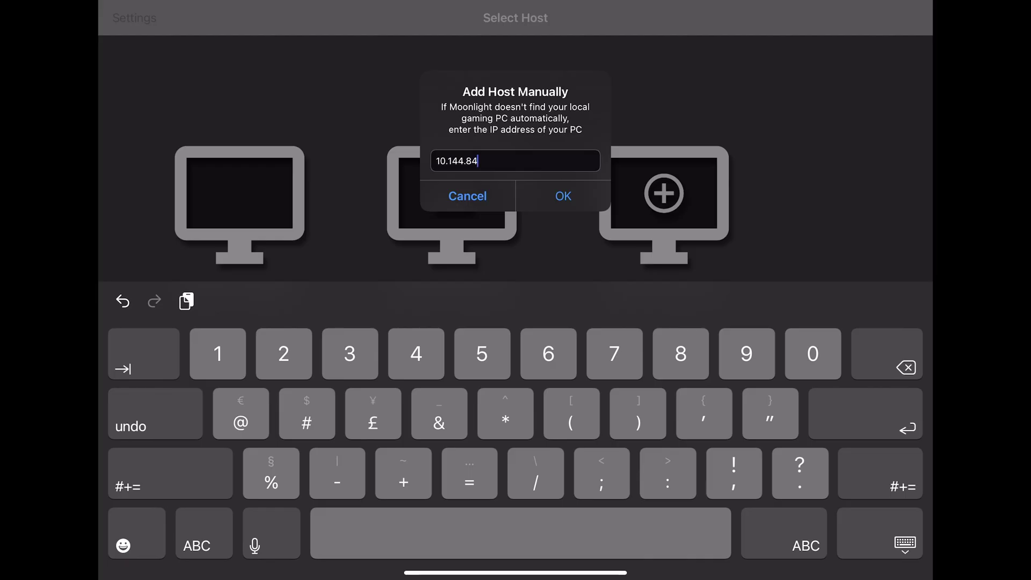
type("10.144.84.208")
key("Return")
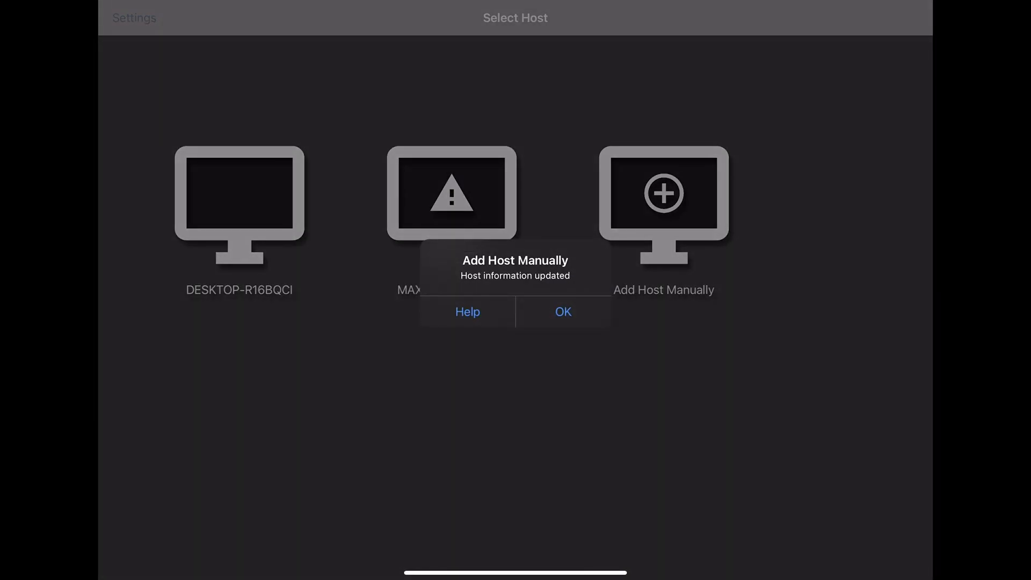
left_click(563, 311)
left_click(239, 204)
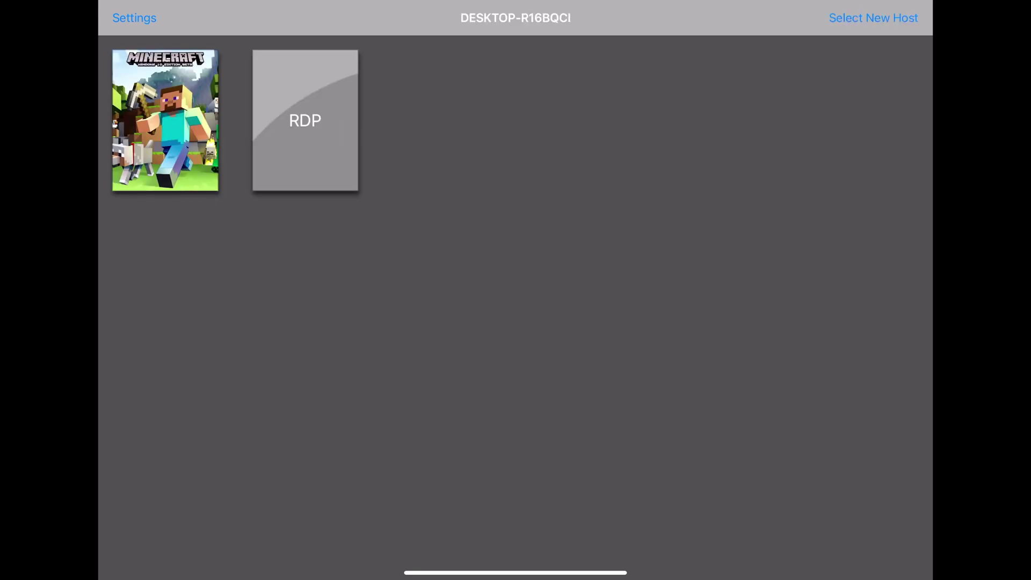
left_click(305, 120)
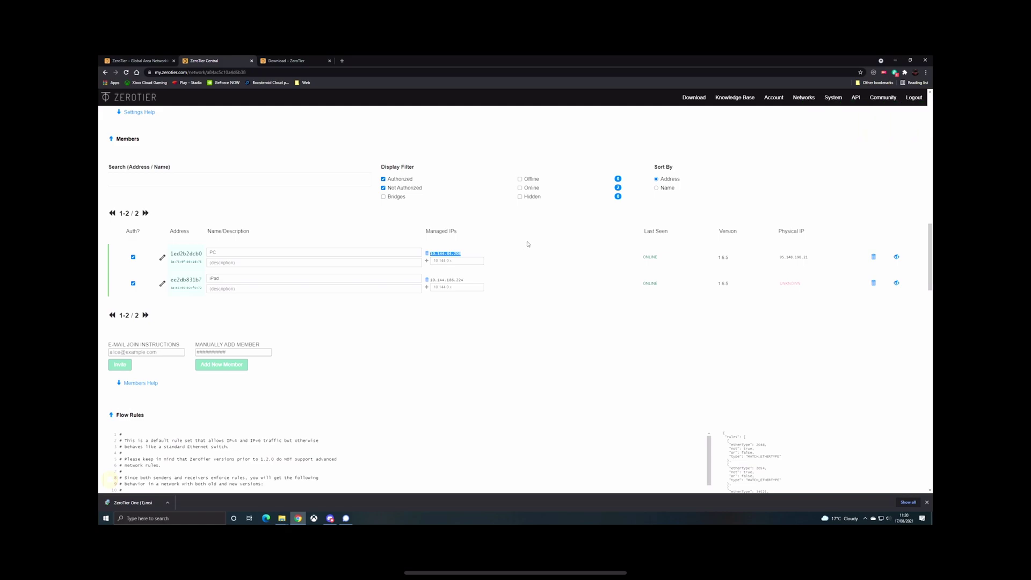
left_click(529, 236)
triple_click(542, 306)
left_click(462, 336)
mouse_move(284, 521)
scroll(505, 319, "up", 1)
scroll(505, 318, "down", 1)
scroll(530, 226, "down", 2)
scroll(530, 226, "up", 5)
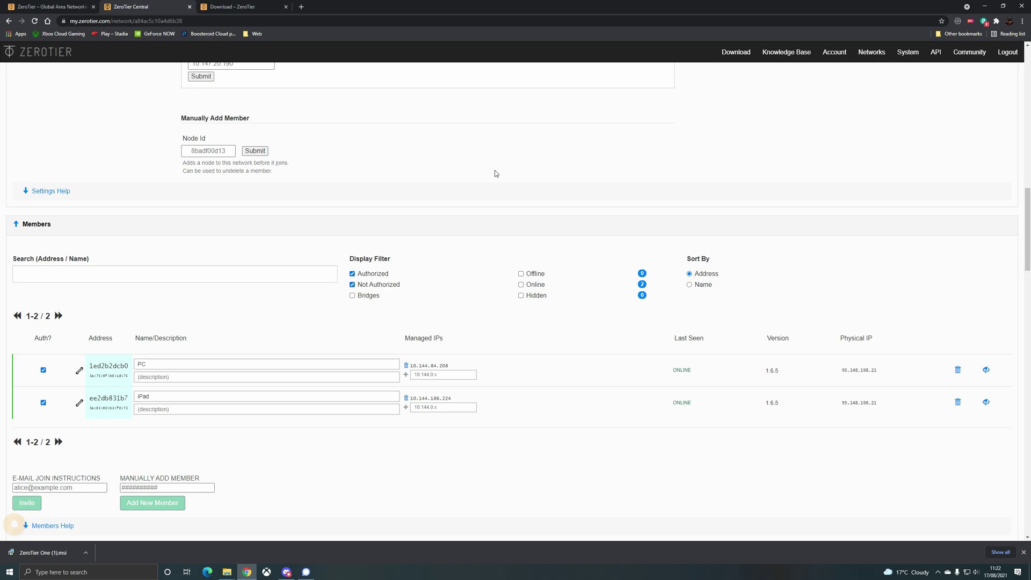
scroll(496, 174, "up", 2)
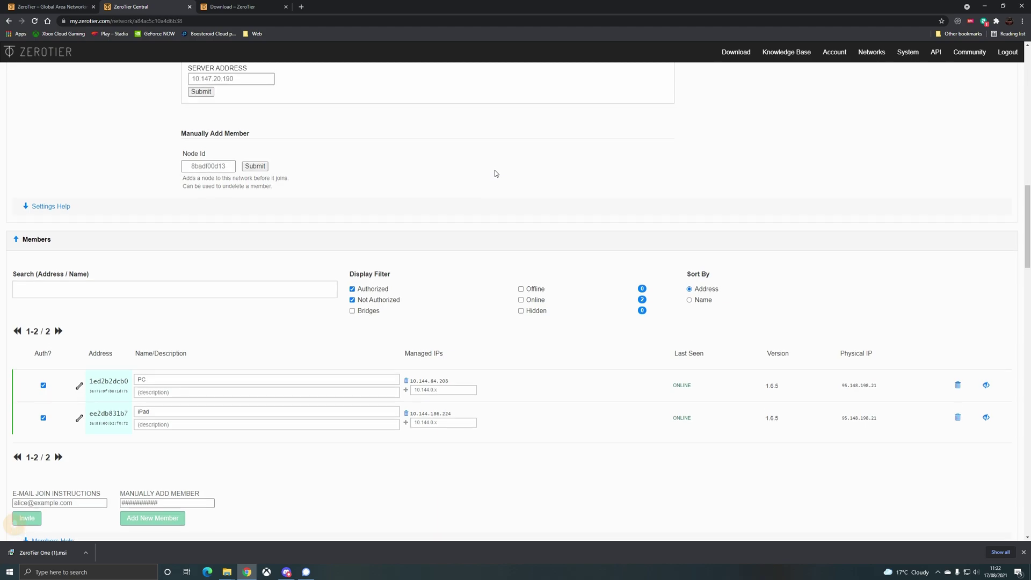
scroll(495, 174, "up", 1)
scroll(508, 195, "down", 3)
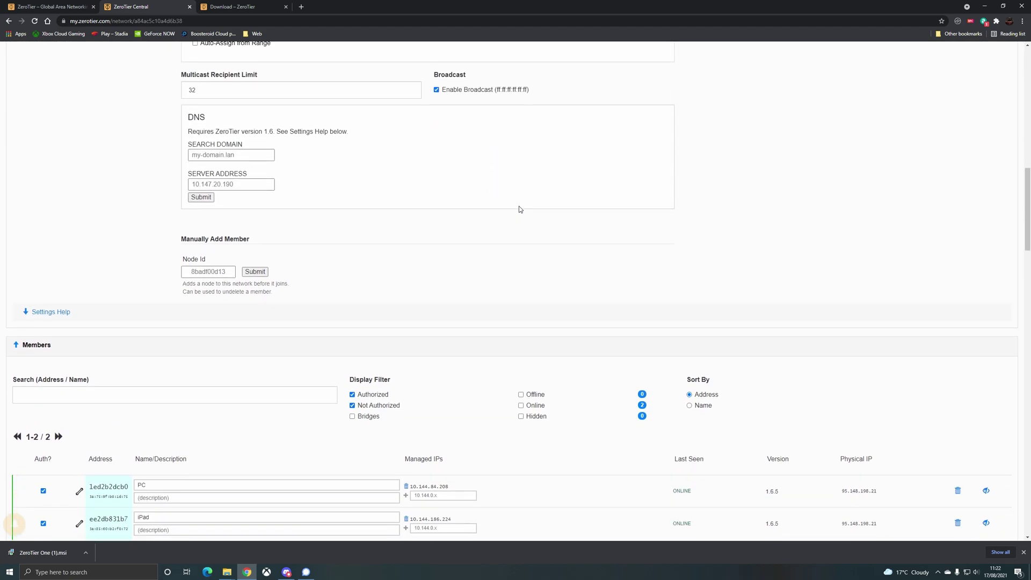